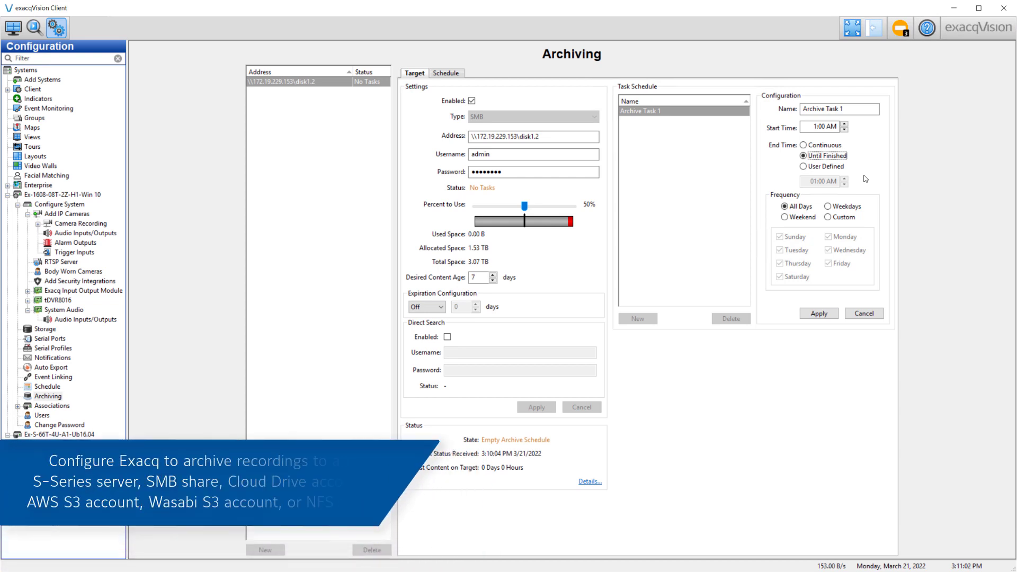
Give Archive Task 1 a user-defined 7:00 AM end time and Custom frequency
click(832, 168)
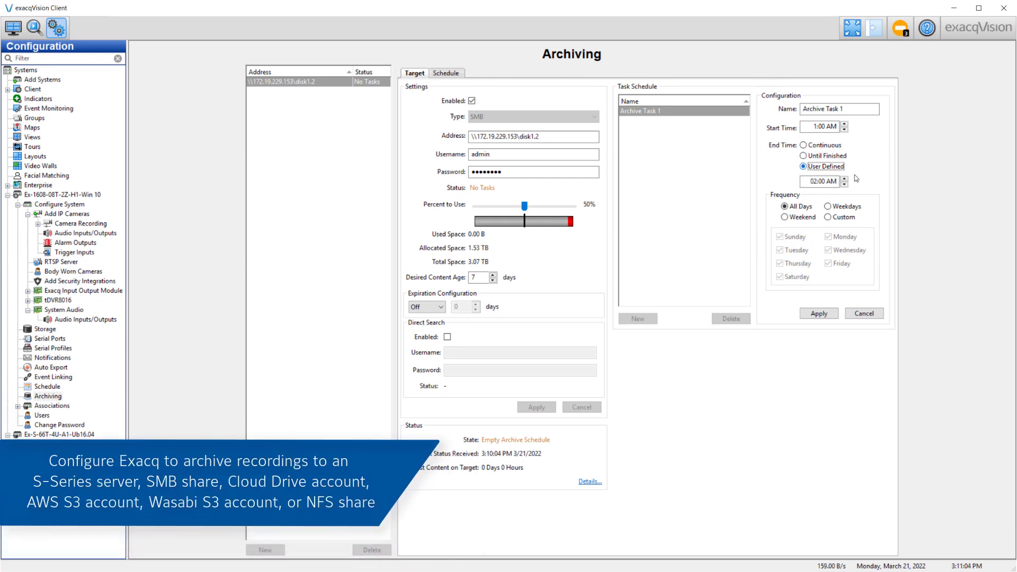
click(818, 219)
click(837, 217)
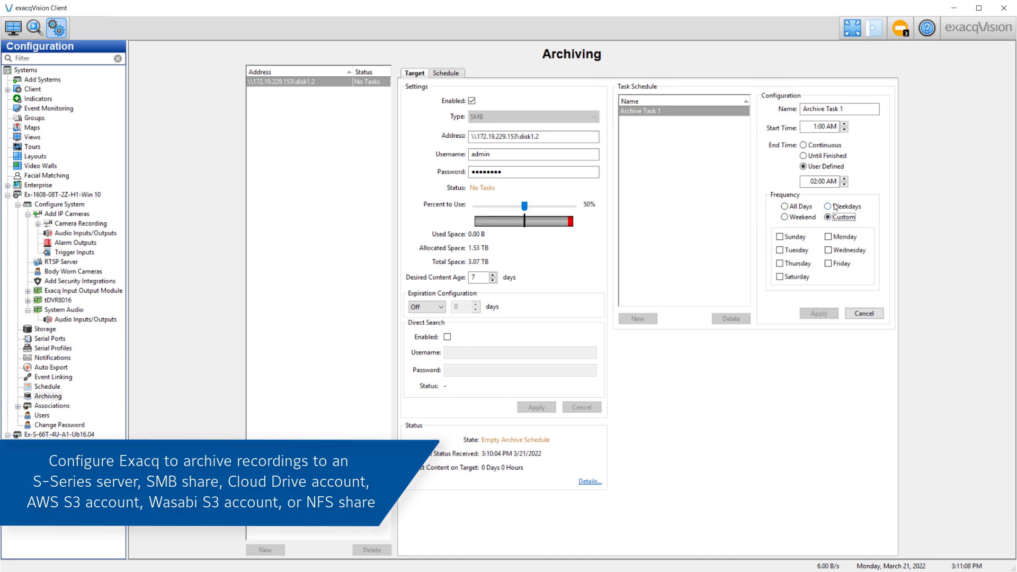
click(815, 184)
text(7)
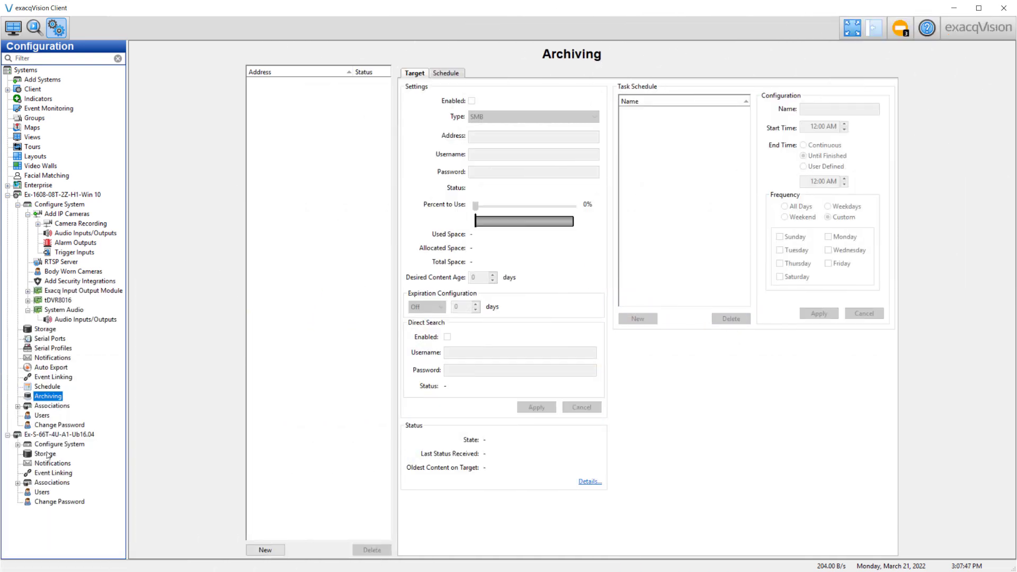
Apply the SMB Archiving type to volume /dev/sda2, then go back to Archiving
click(45, 454)
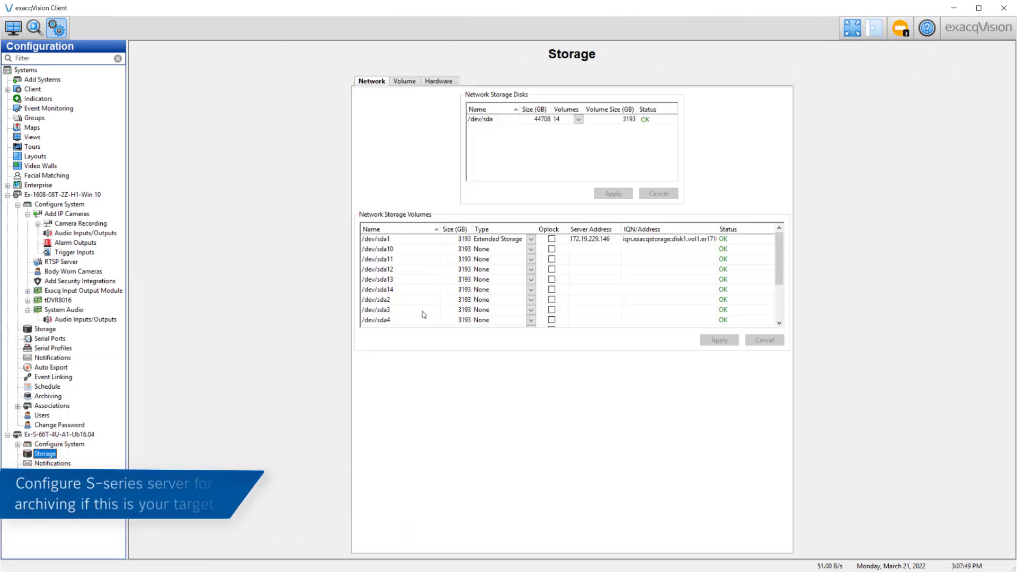
click(530, 301)
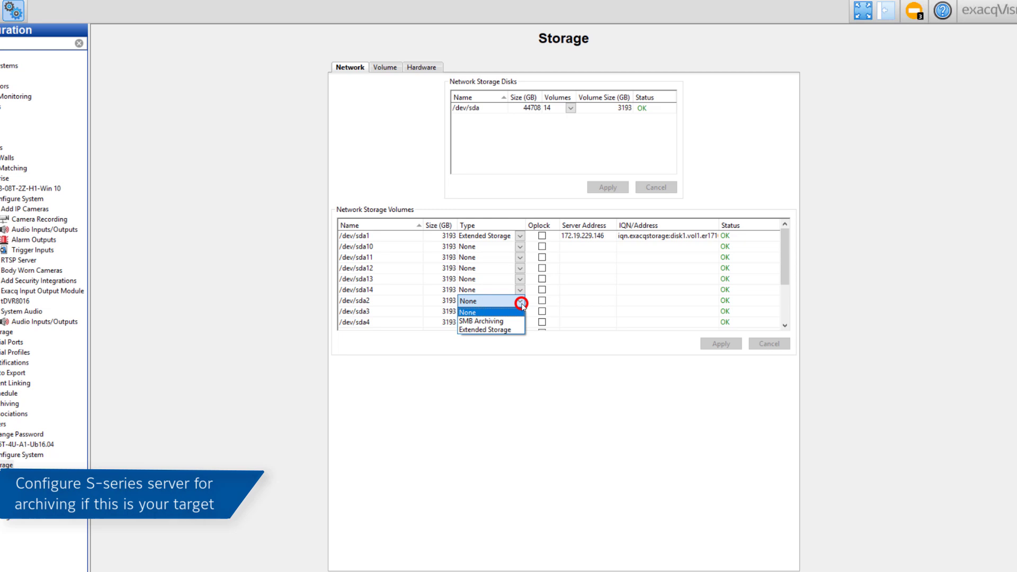
click(477, 324)
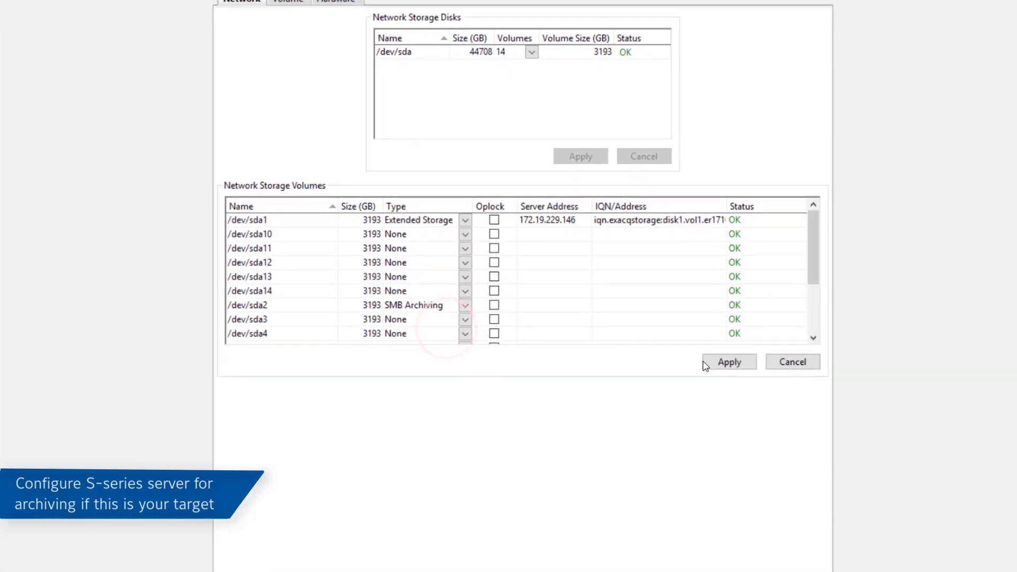
click(721, 365)
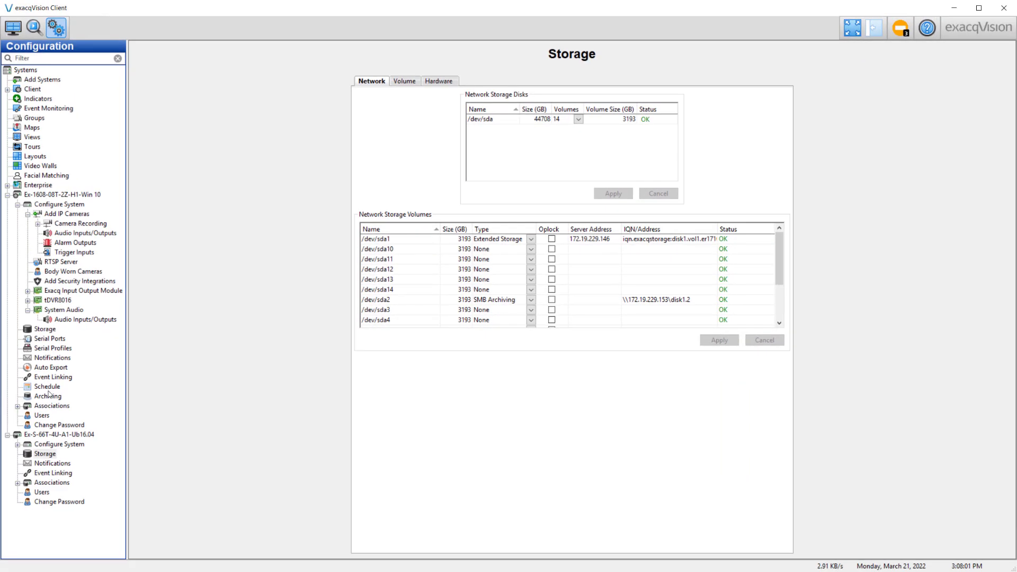
click(47, 395)
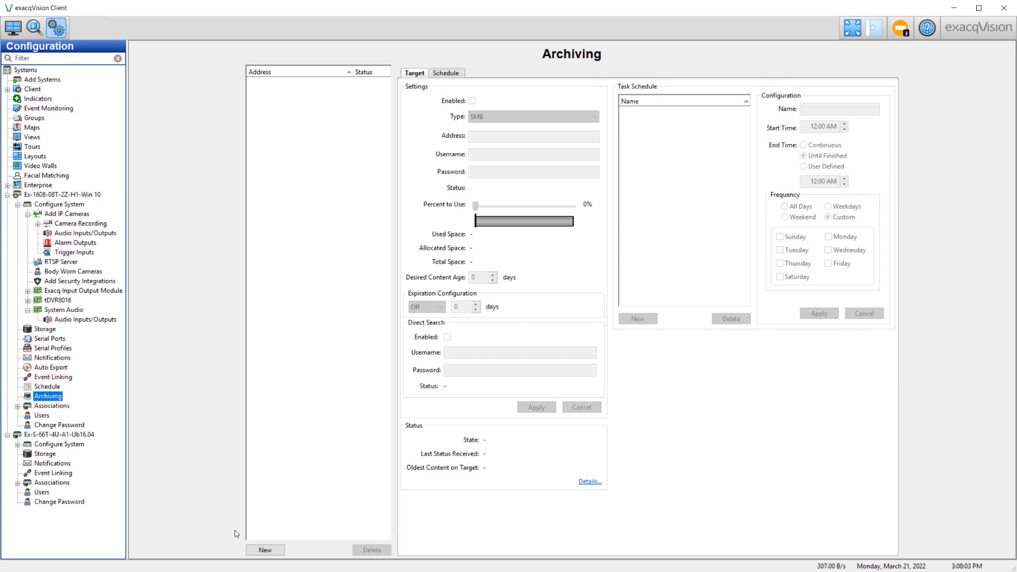
Create a new archive target and keep SMB as its type
click(255, 550)
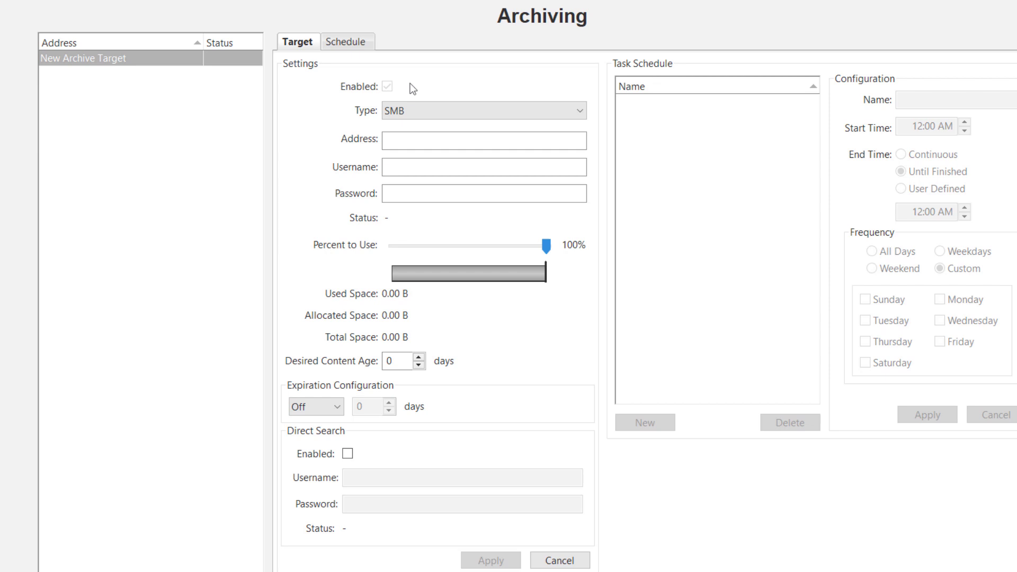
click(580, 115)
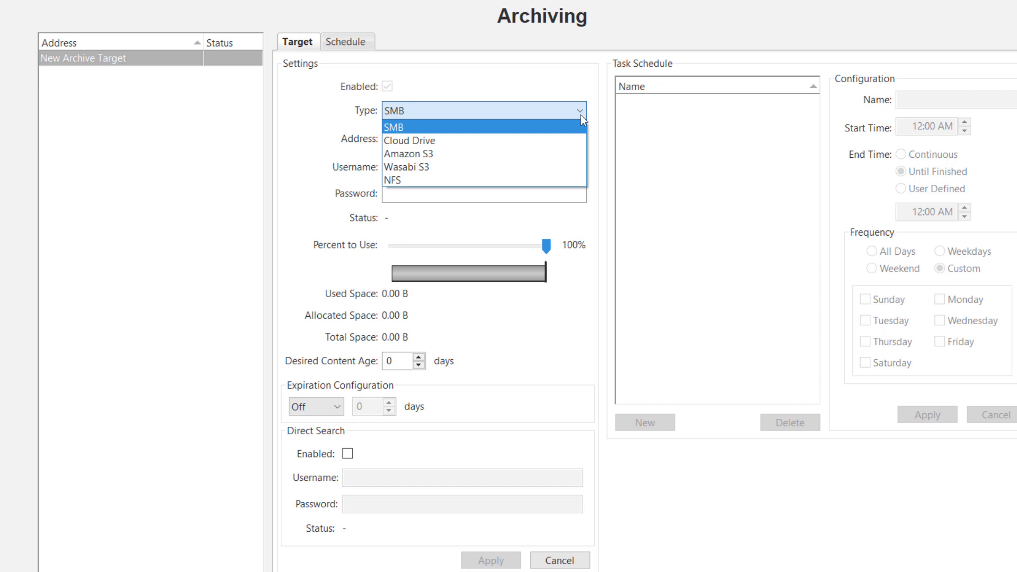
click(602, 113)
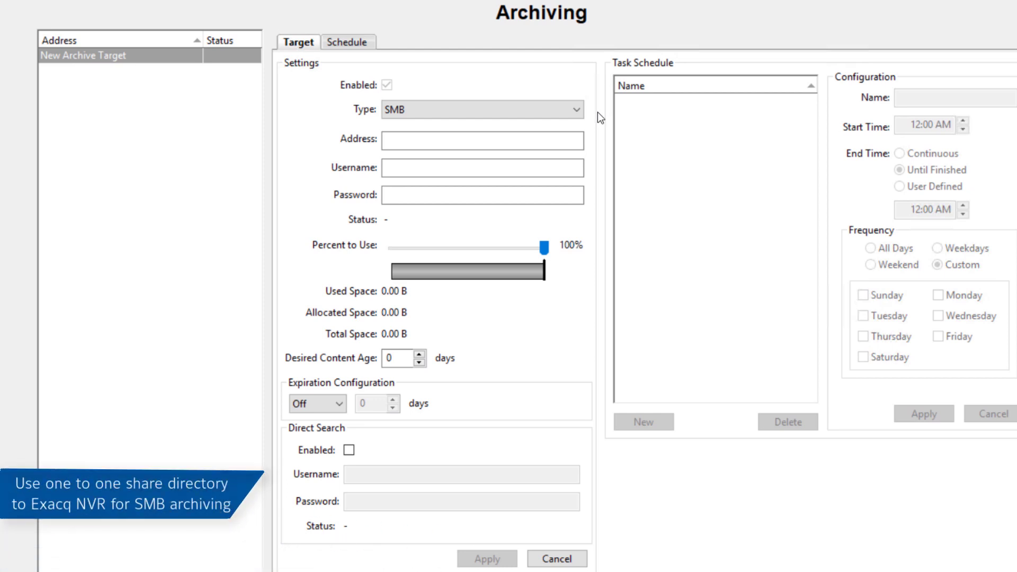
Enter address \\172.19.229.153\disk1.2, the username and the password for the SMB target
click(547, 137)
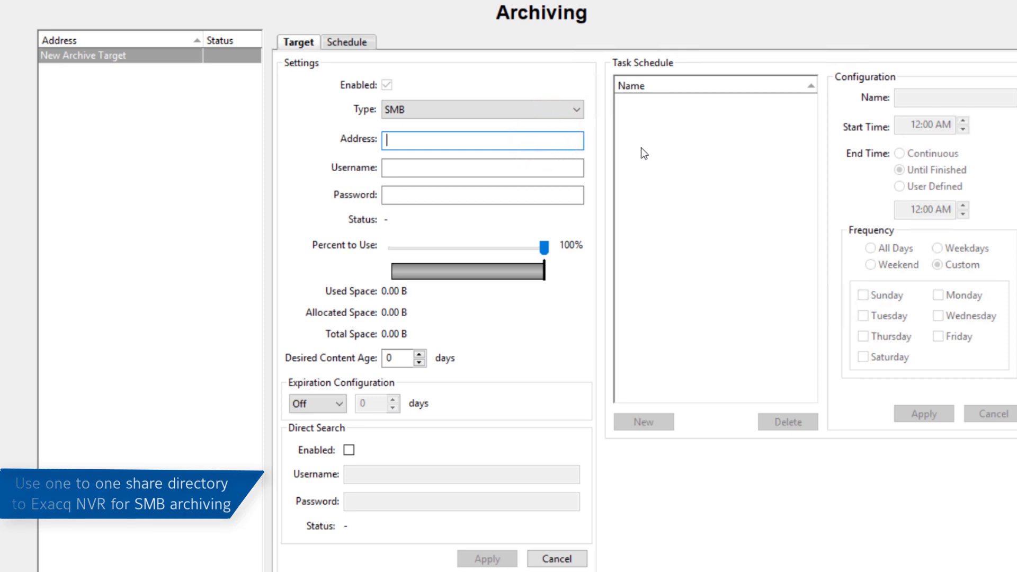
text(\172.)
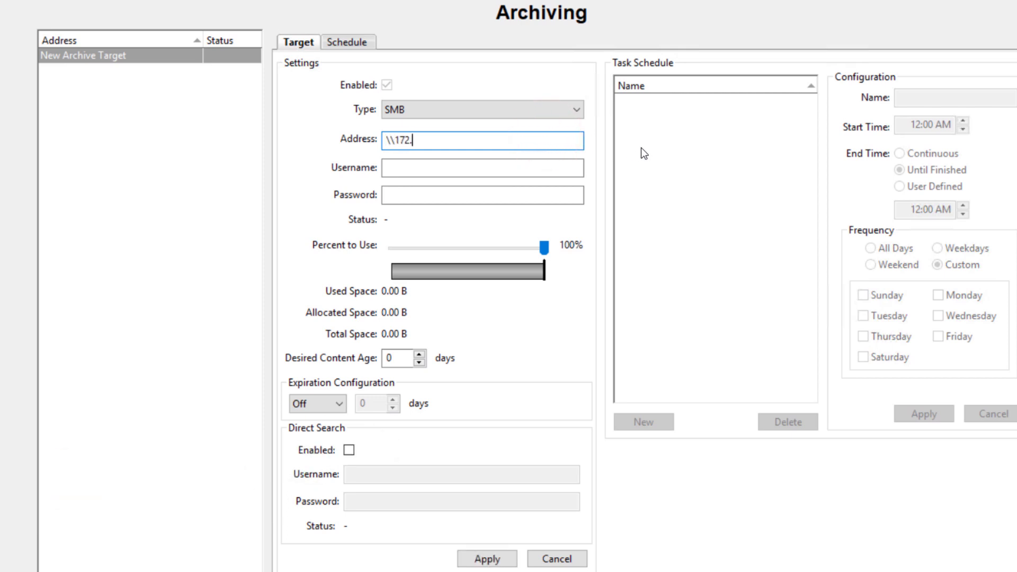
text(19.229)
text(.1)
text(53\)
text(disk1.2)
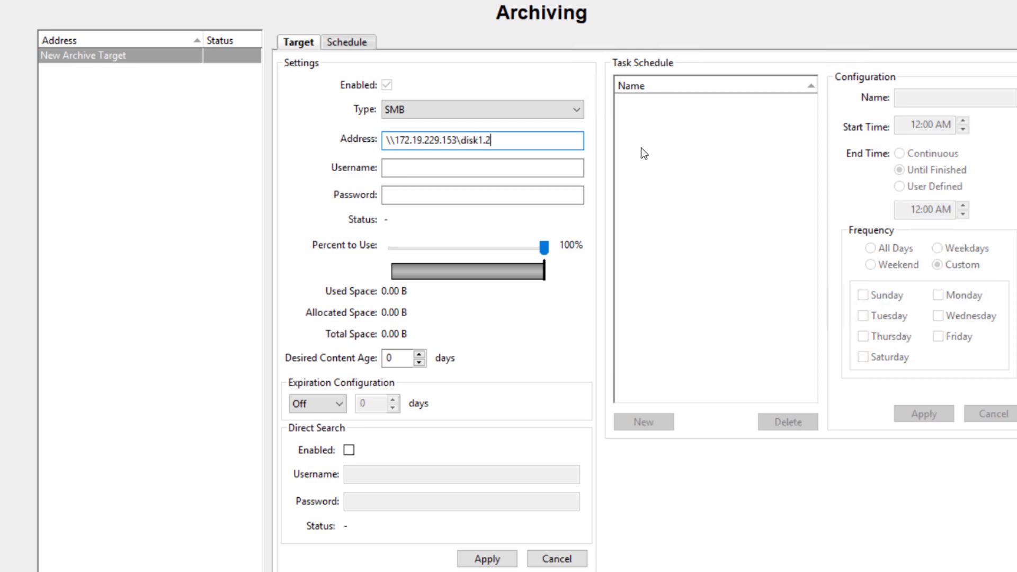
click(510, 169)
text(admin)
key(Tab)
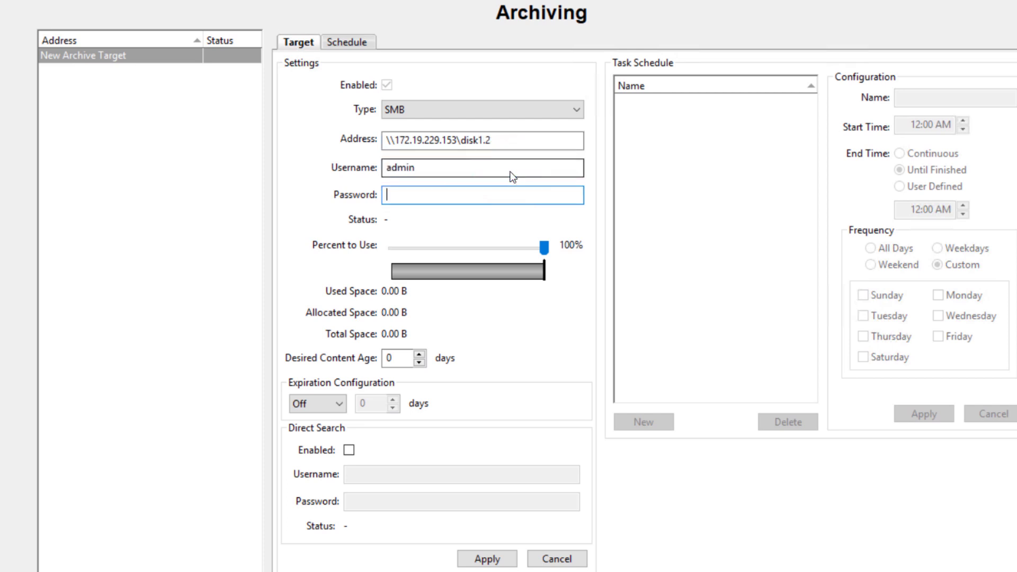
text(password)
Lower the space to use to 50% and set Desired Content Age to 7 days
mouse_move(544, 246)
mouse_down()
mouse_move(407, 247)
mouse_move(520, 251)
mouse_up()
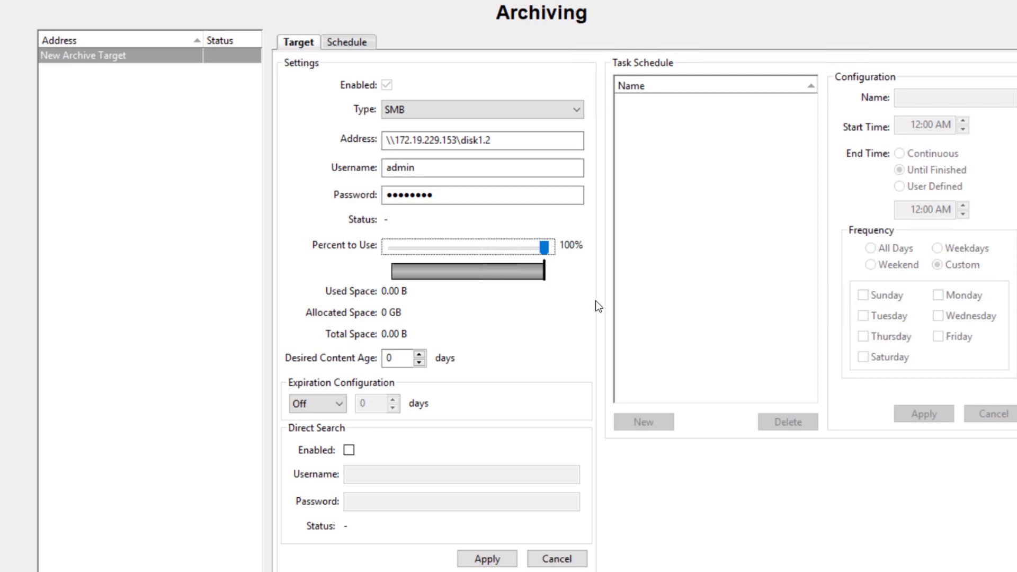
drag(544, 247, 469, 248)
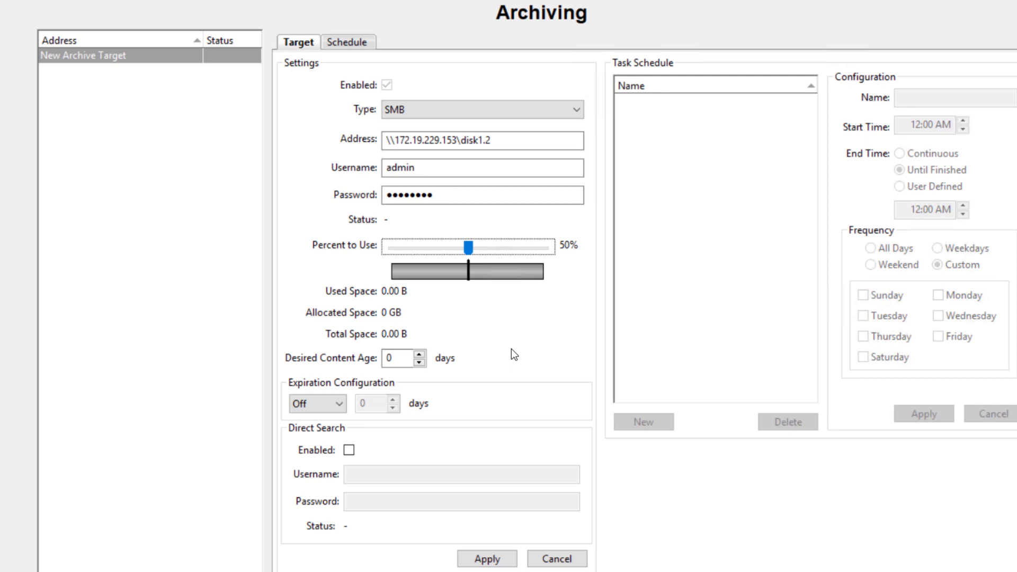
double_click(391, 358)
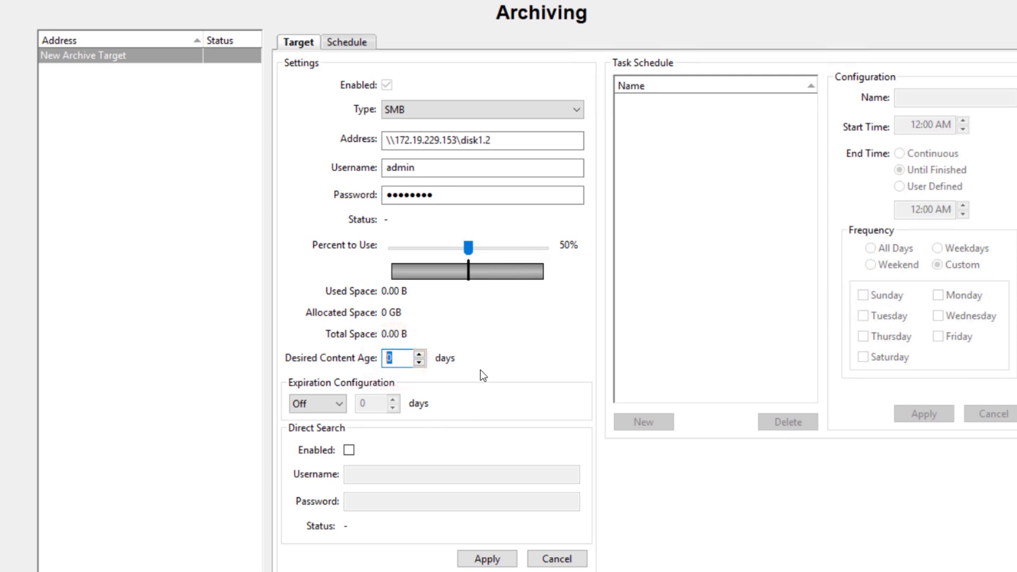
text(7)
double_click(396, 357)
text(60)
click(488, 354)
double_click(405, 358)
text(7)
click(541, 364)
Try At Most content expiration with its 30-day value, then reopen the expiration options
click(338, 405)
click(329, 433)
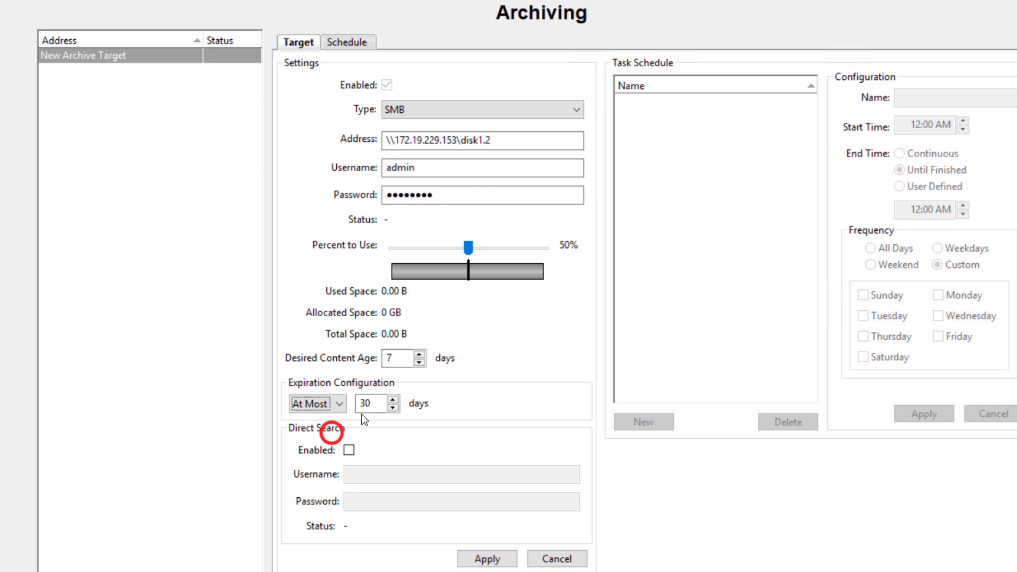
double_click(373, 404)
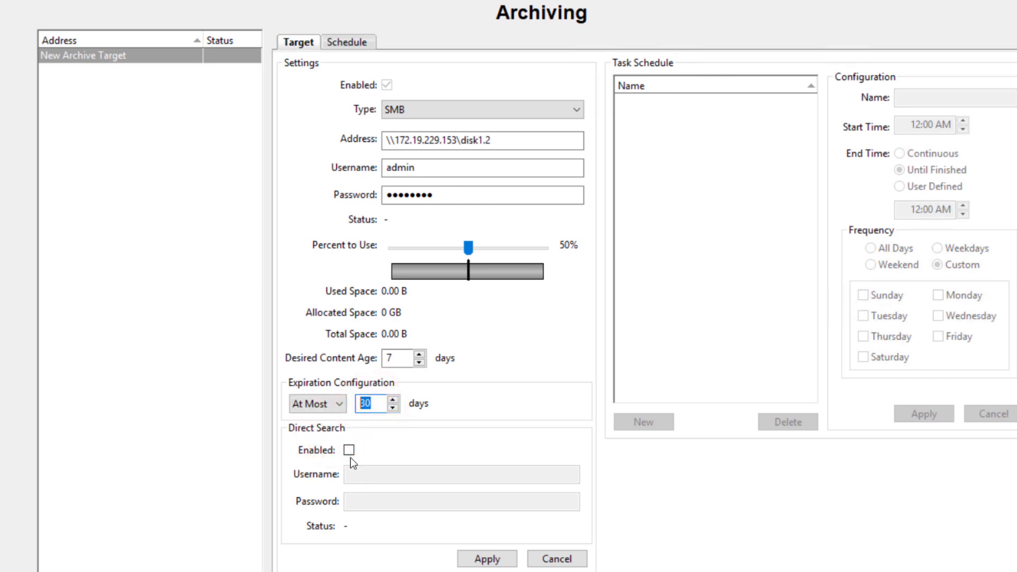
click(337, 406)
Turn content expiration off and apply the SMB archive target
click(336, 417)
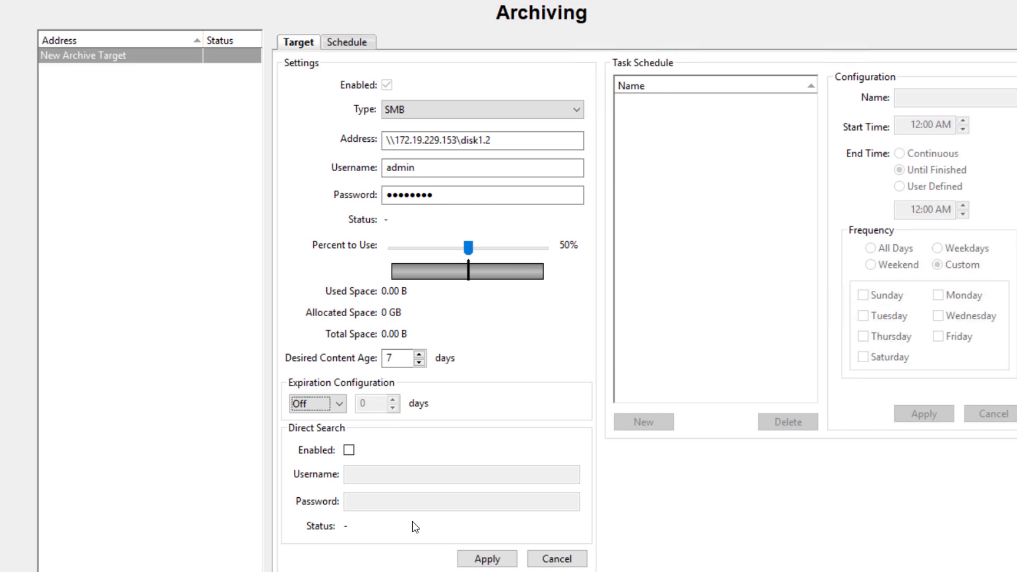
click(474, 561)
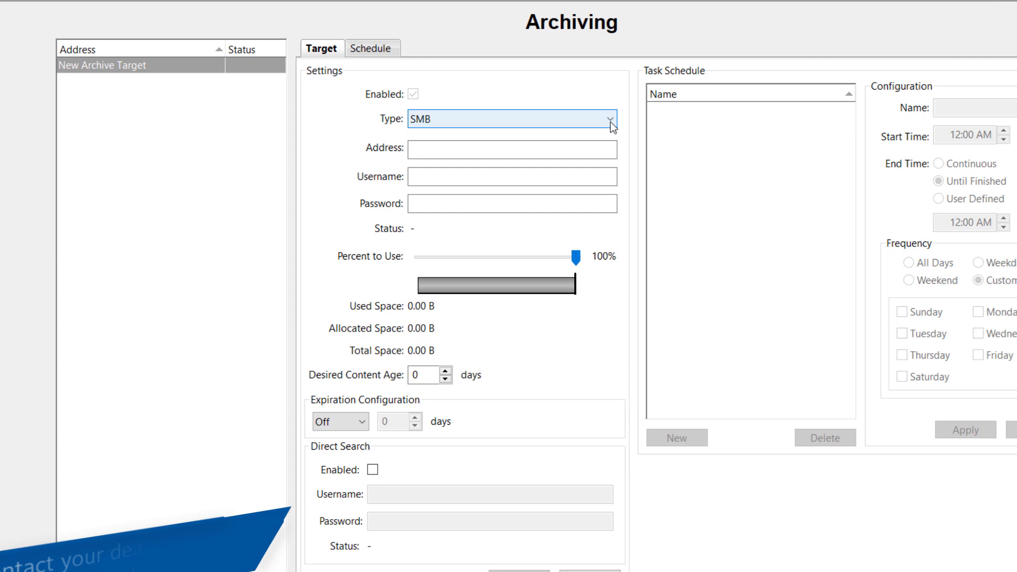
Preview the Cloud Drive, Amazon S3, Wasabi S3 and NFS types, then select \\172.19.229.153\disk1.2
click(610, 122)
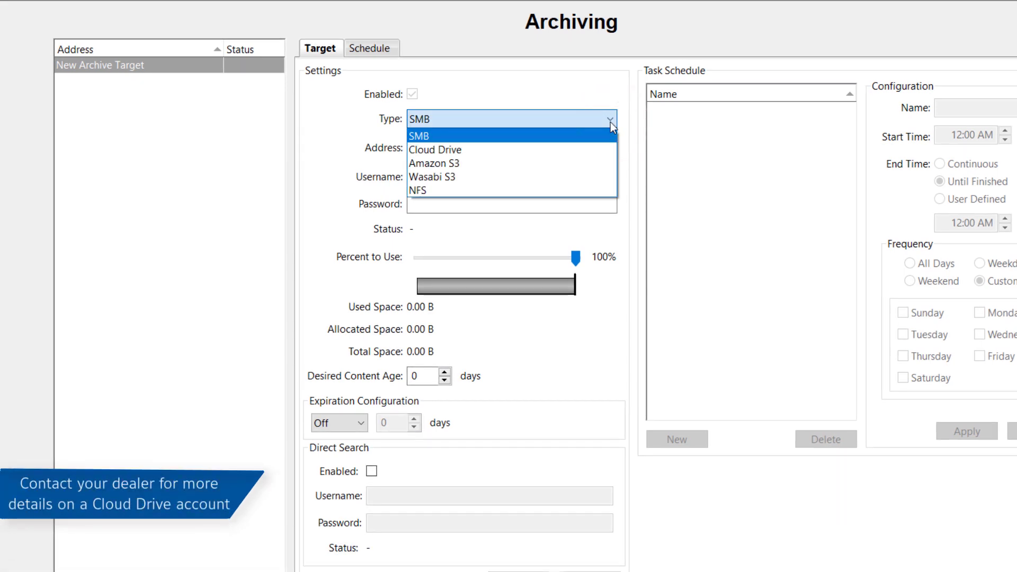
click(607, 148)
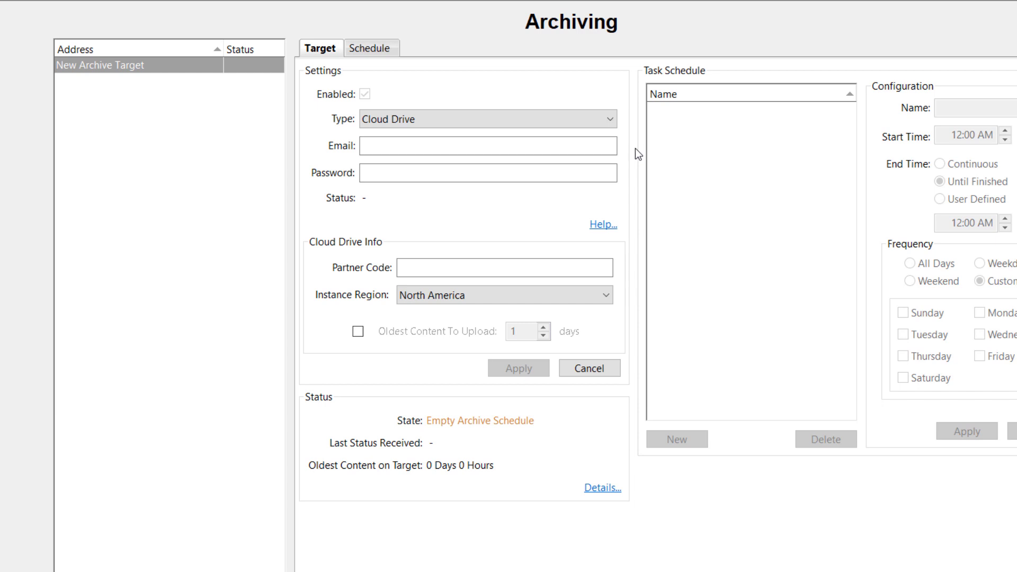
click(612, 122)
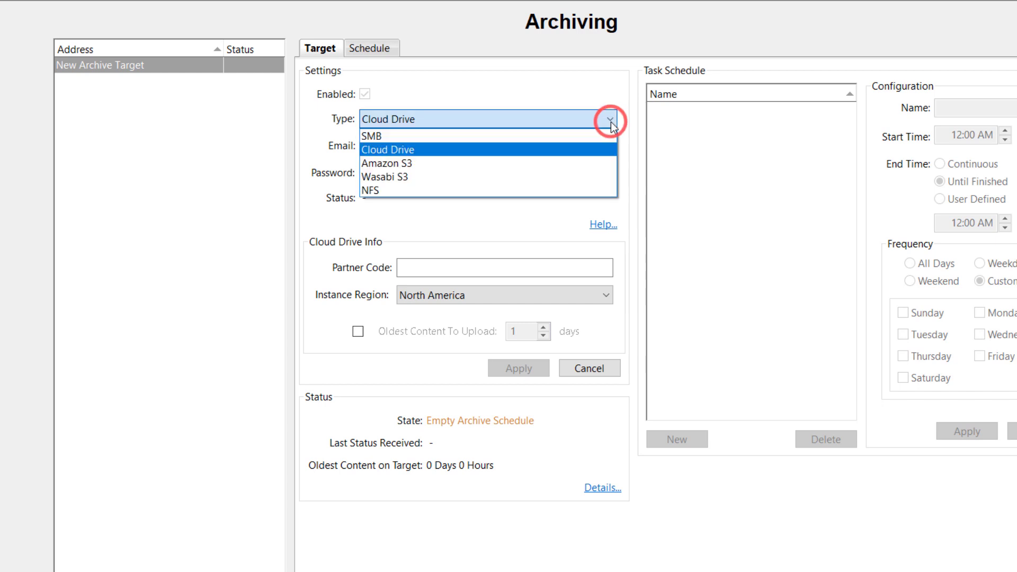
click(602, 165)
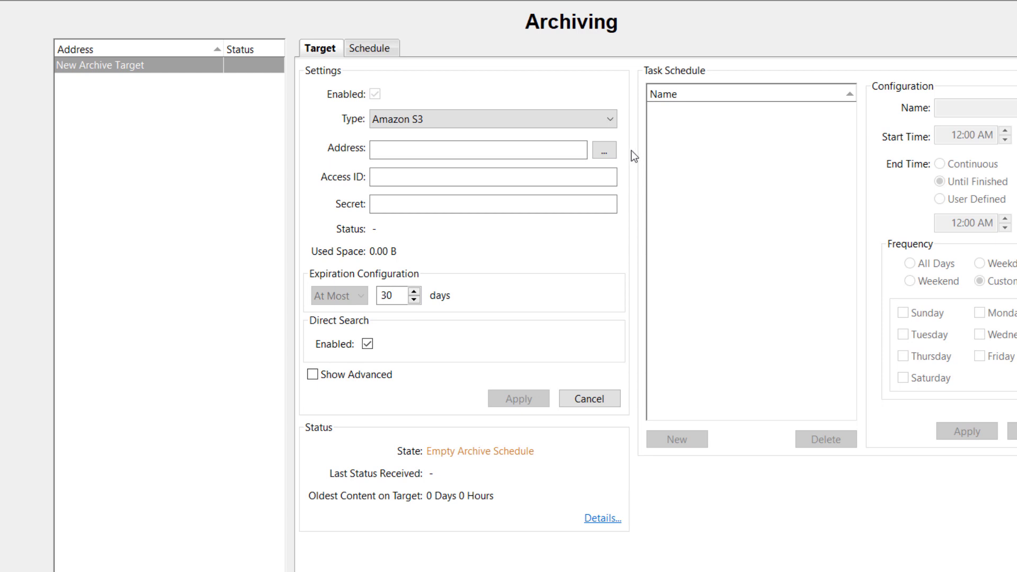
click(611, 122)
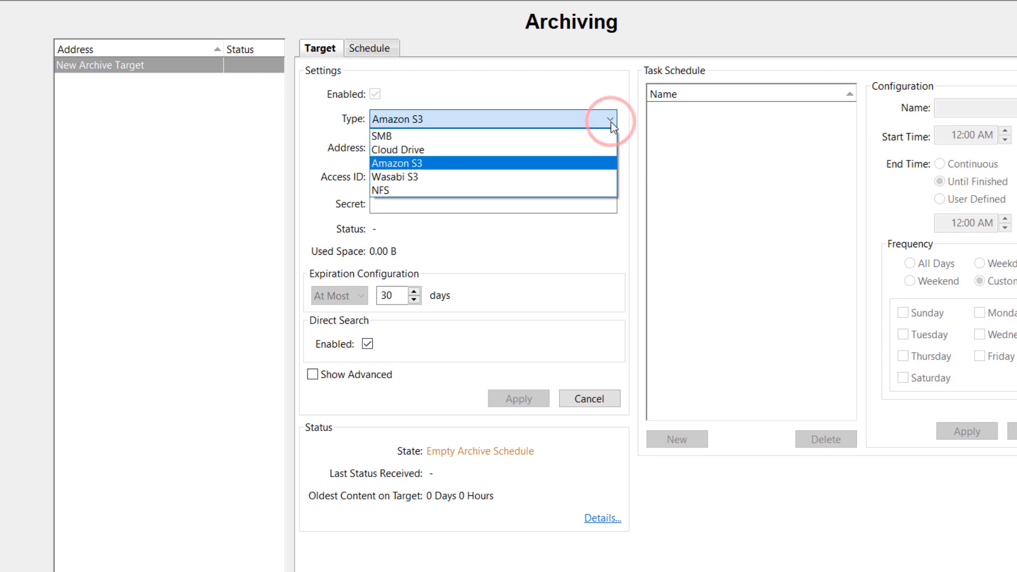
click(599, 175)
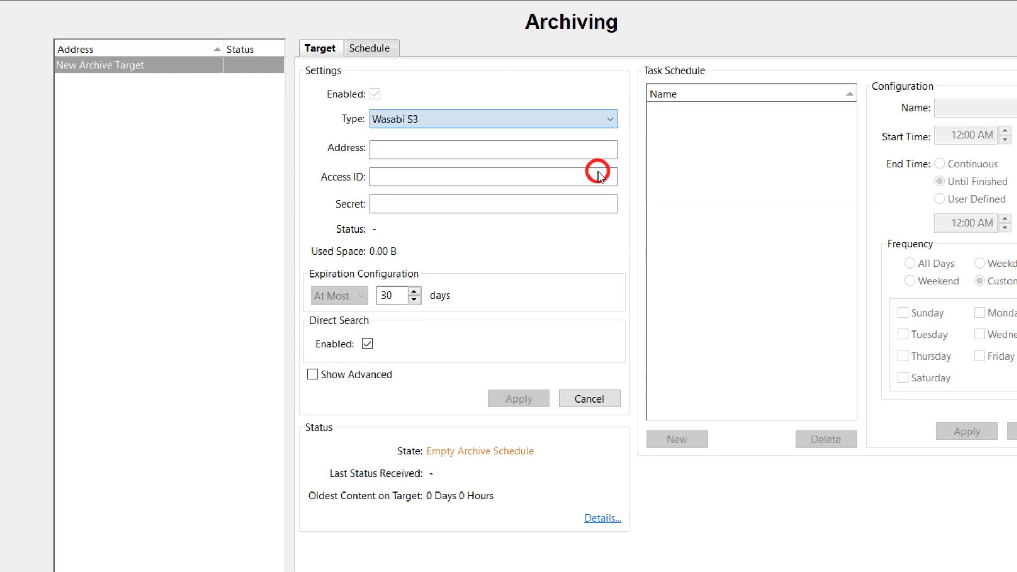
click(611, 122)
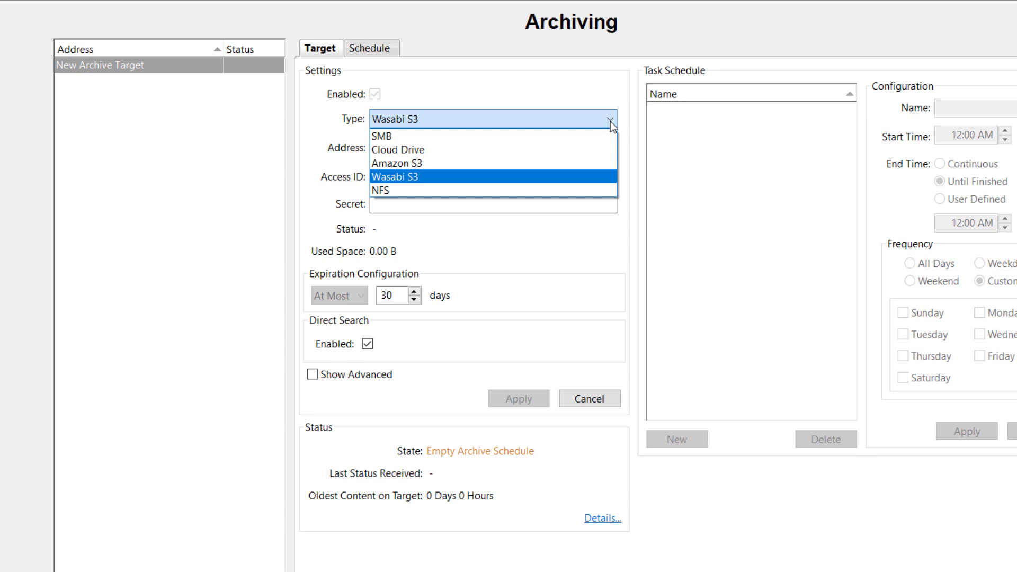
click(608, 189)
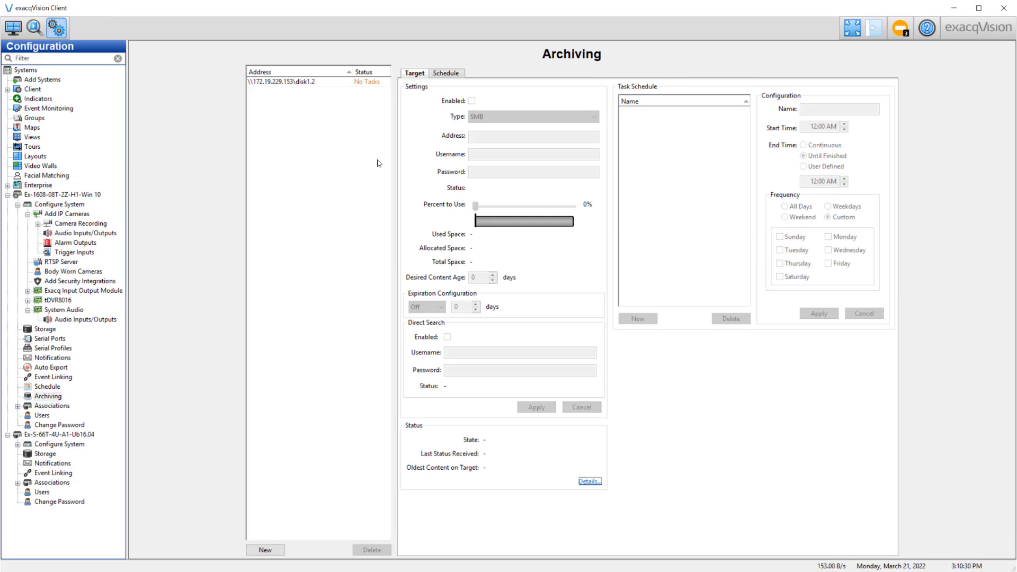
click(317, 82)
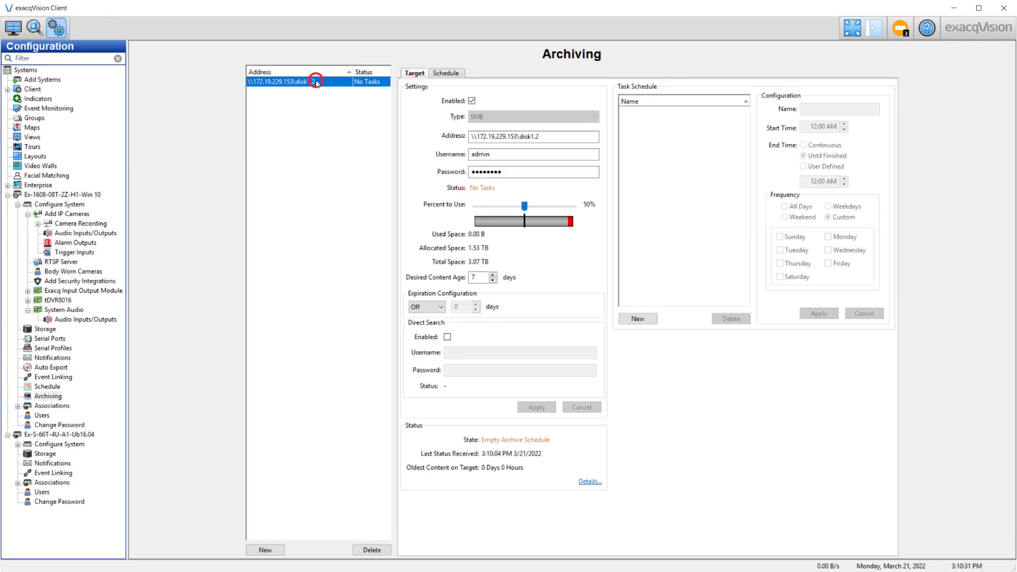
Add Archive Task 1 with a 1:00 AM start and a Continuous end time
click(650, 323)
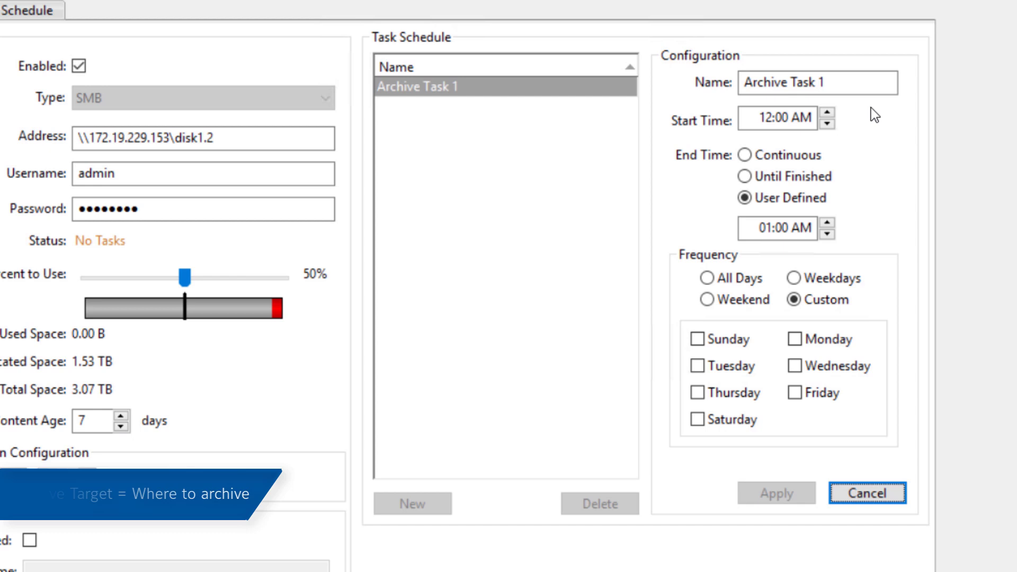
click(841, 83)
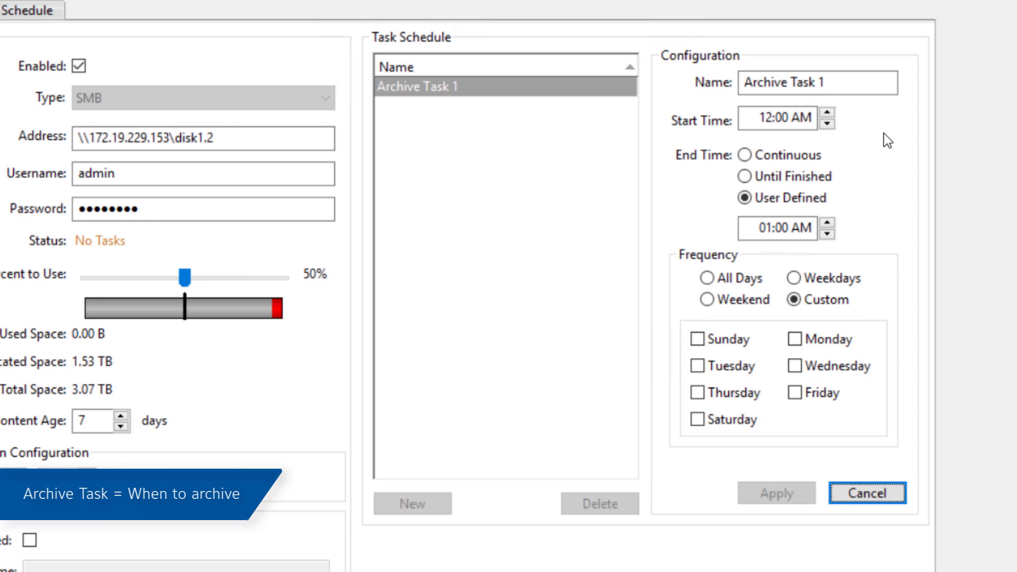
click(767, 117)
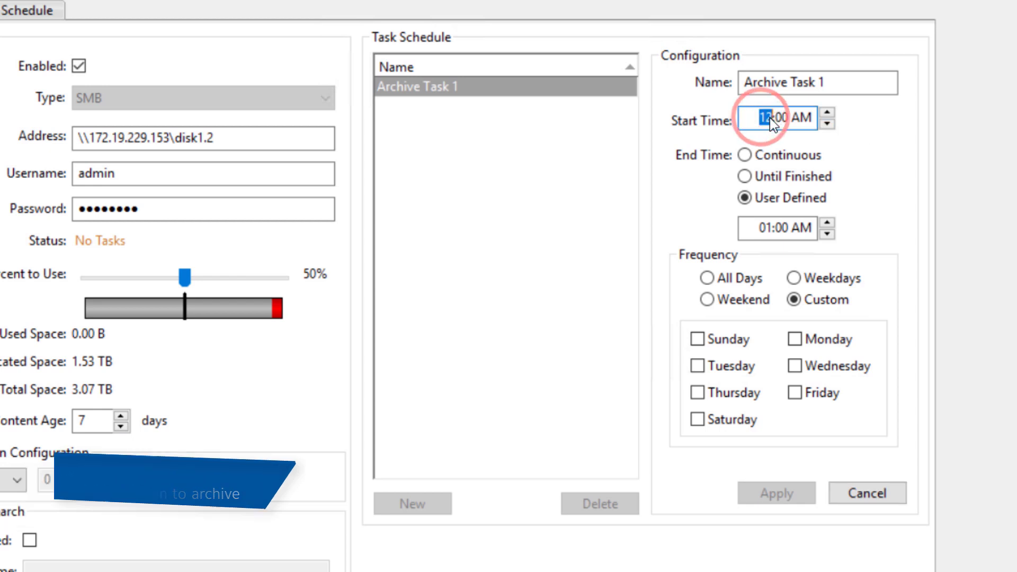
text(1)
click(866, 166)
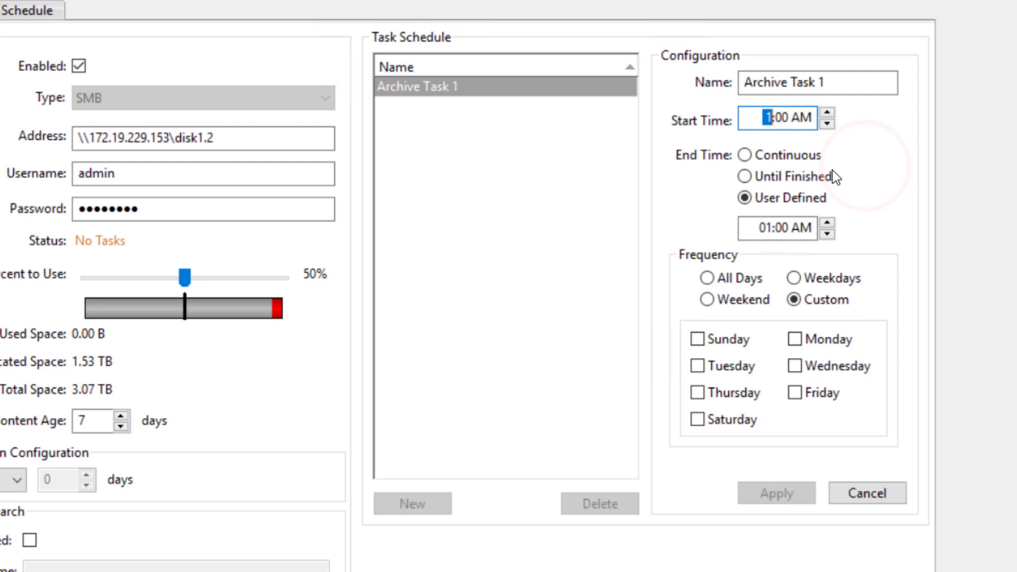
click(801, 156)
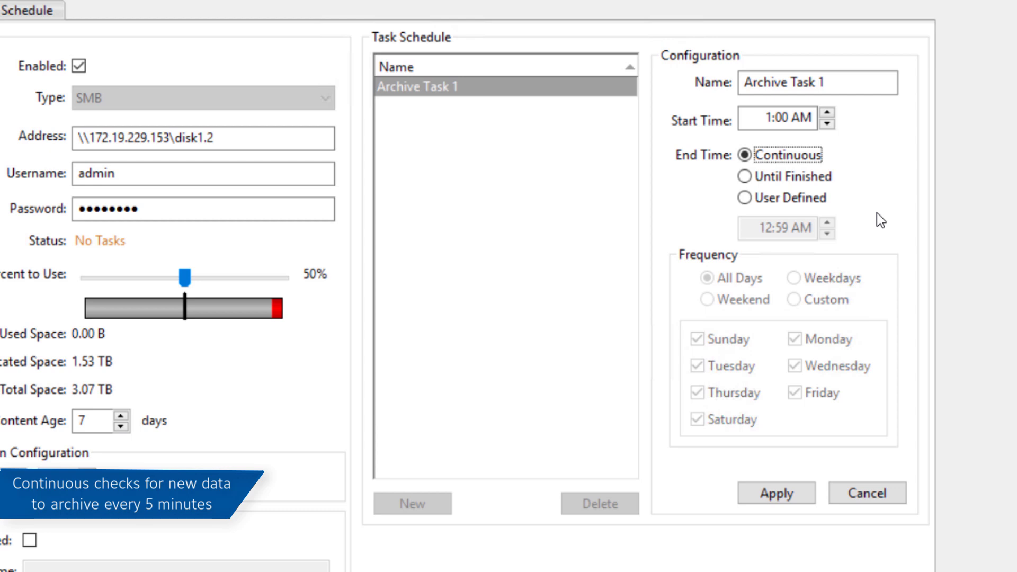
Switch Archive Task 1 to a User Defined 7:00 AM end with Custom frequency
click(820, 180)
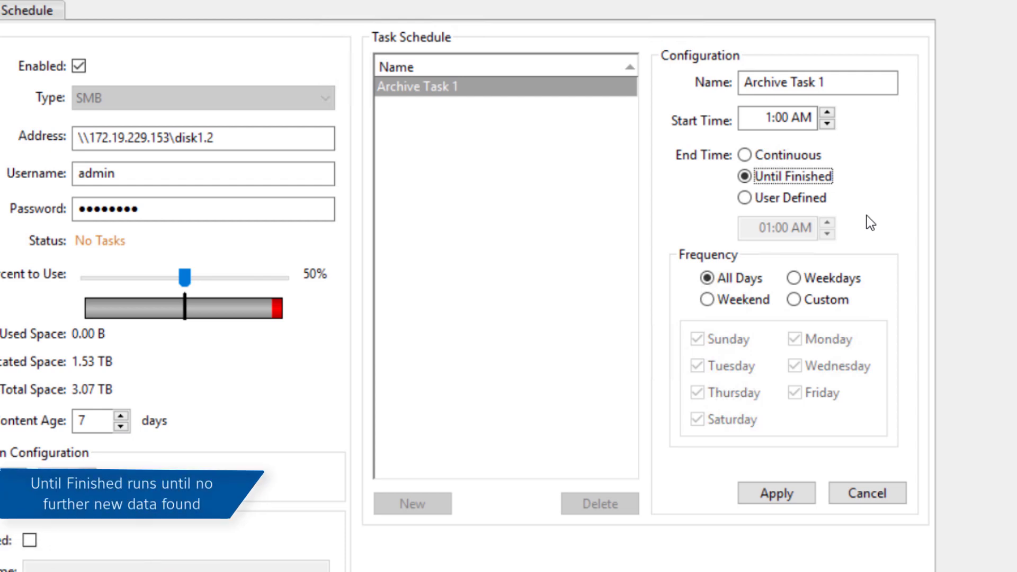
click(803, 200)
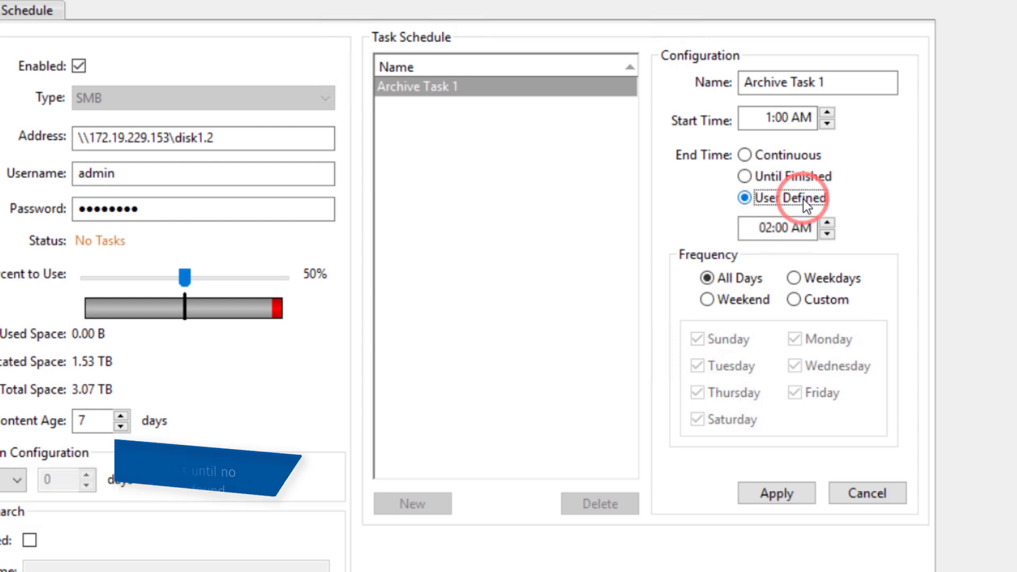
click(769, 300)
click(813, 300)
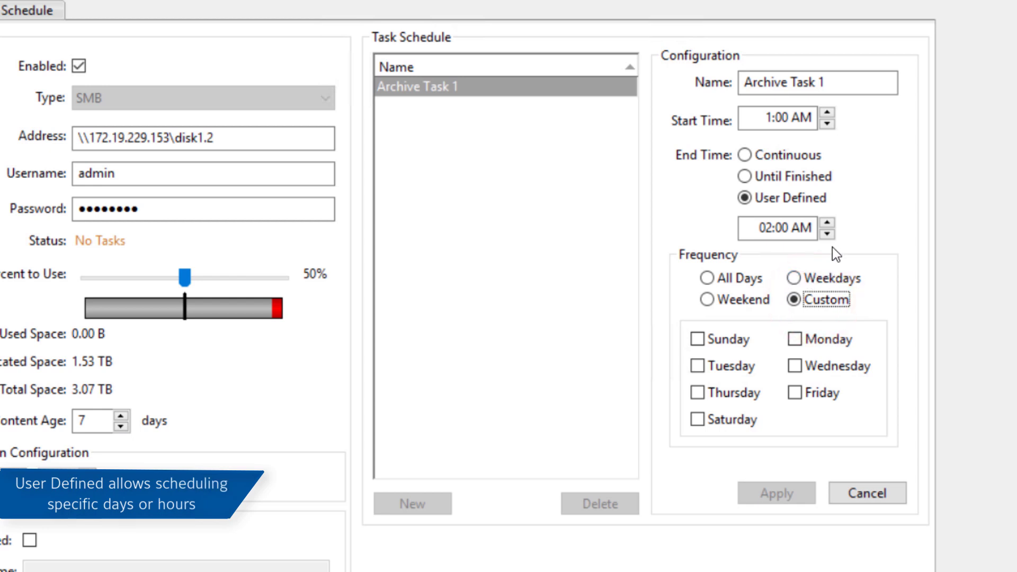
click(768, 228)
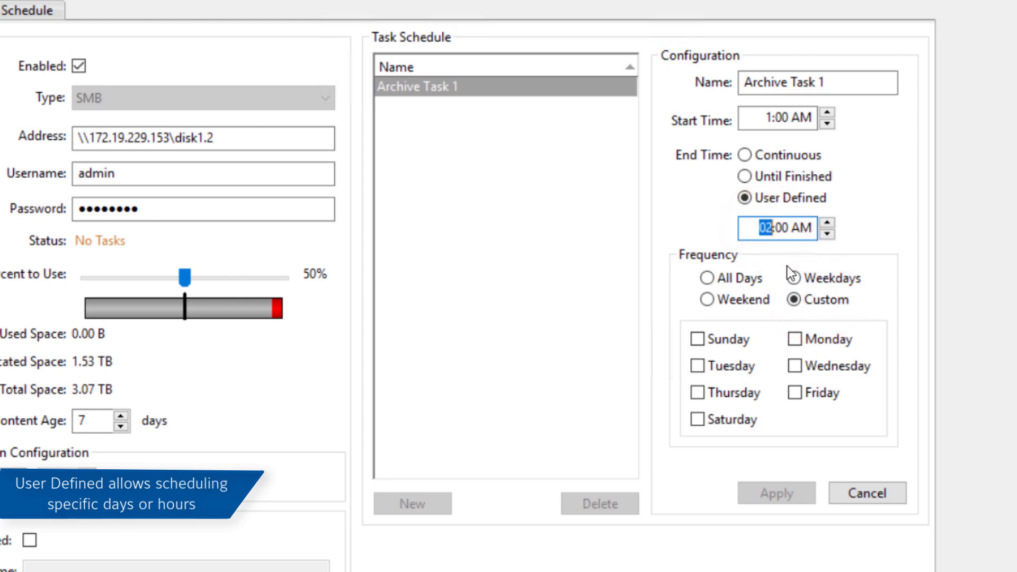
text(7)
click(760, 119)
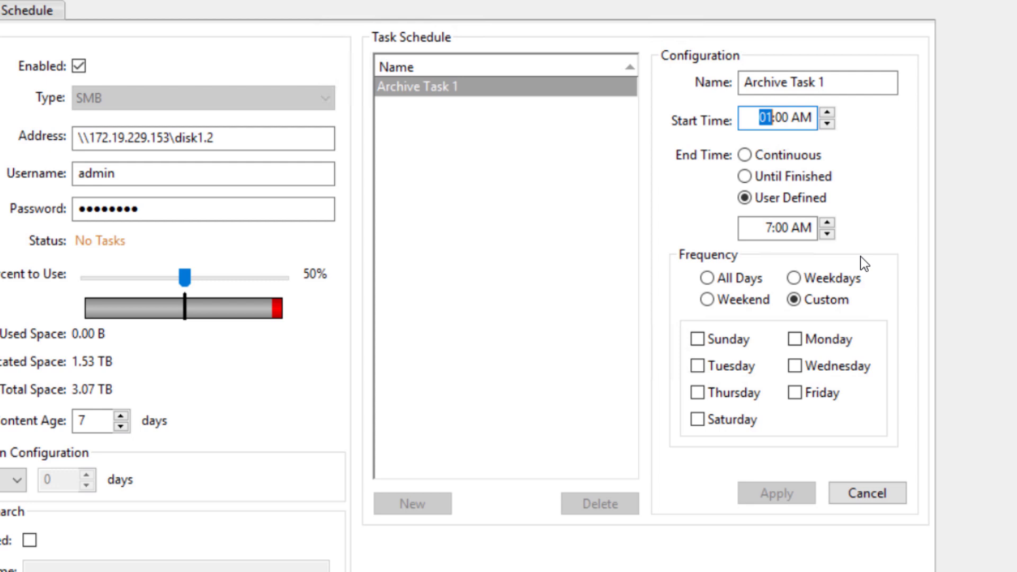
Tick Monday, Wednesday and Friday, then change the frequency to All Days
click(795, 340)
click(795, 366)
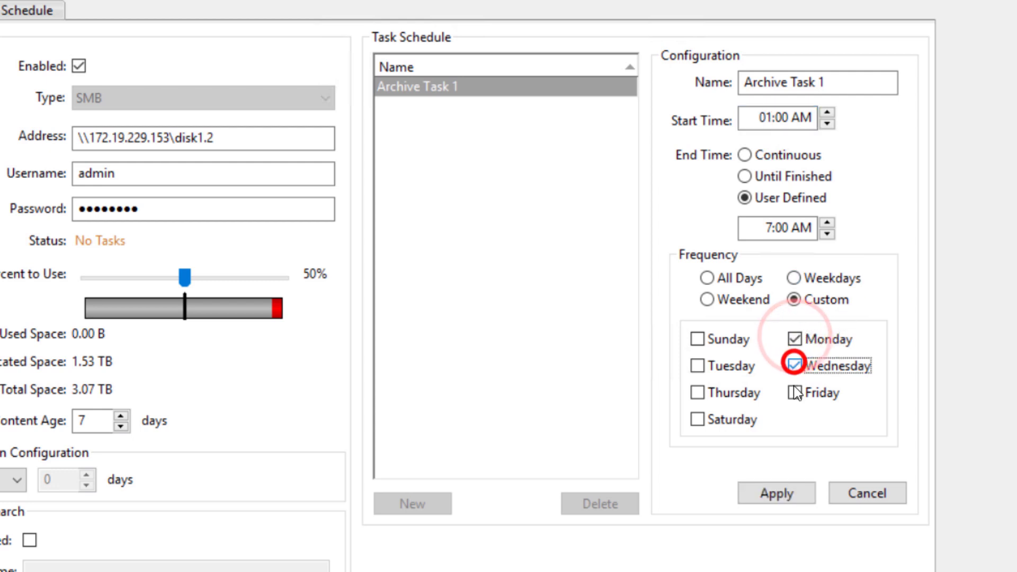
click(795, 393)
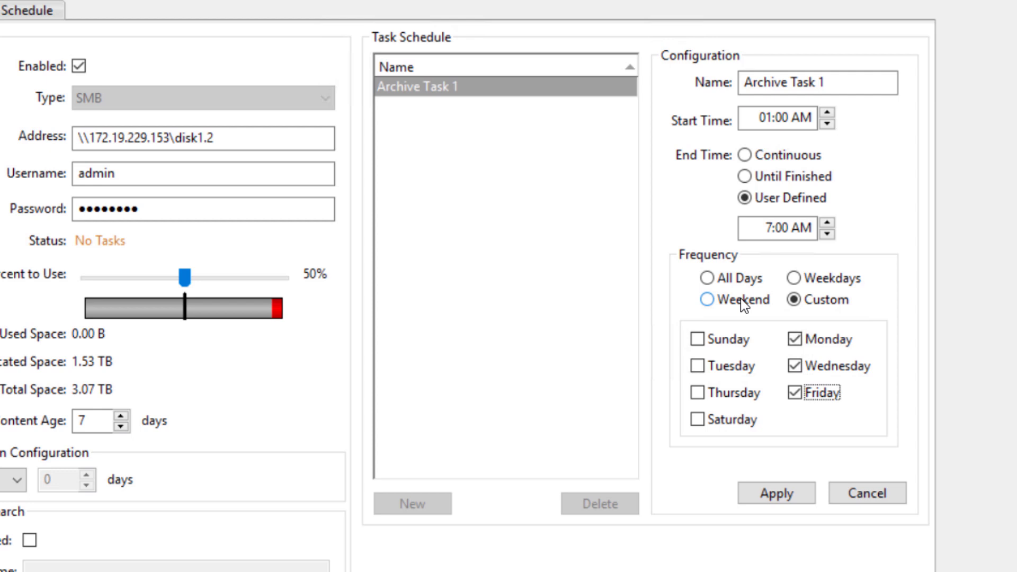
click(756, 280)
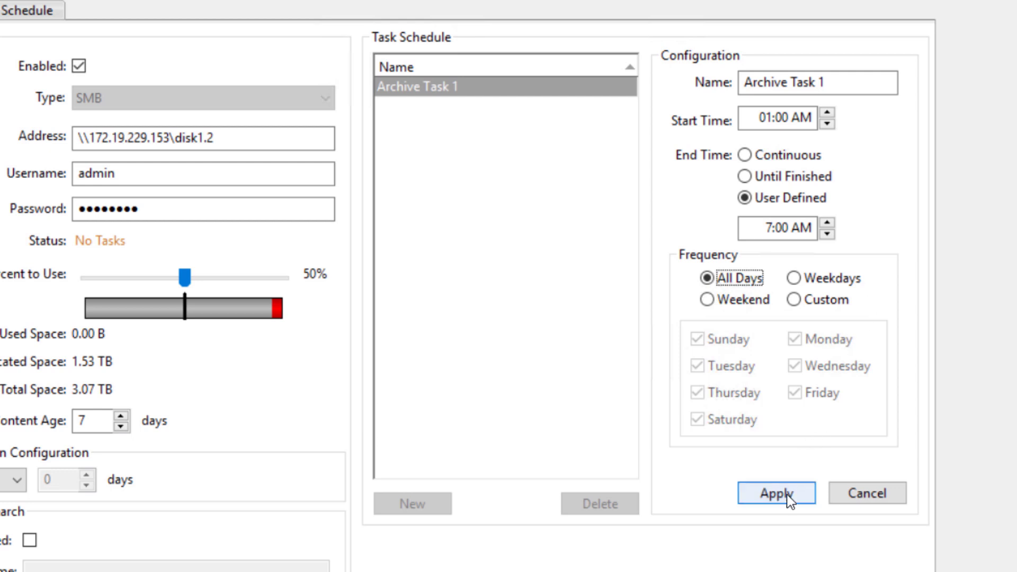
Compare the Continuous and User Defined end options, settling on Until Finished
click(765, 179)
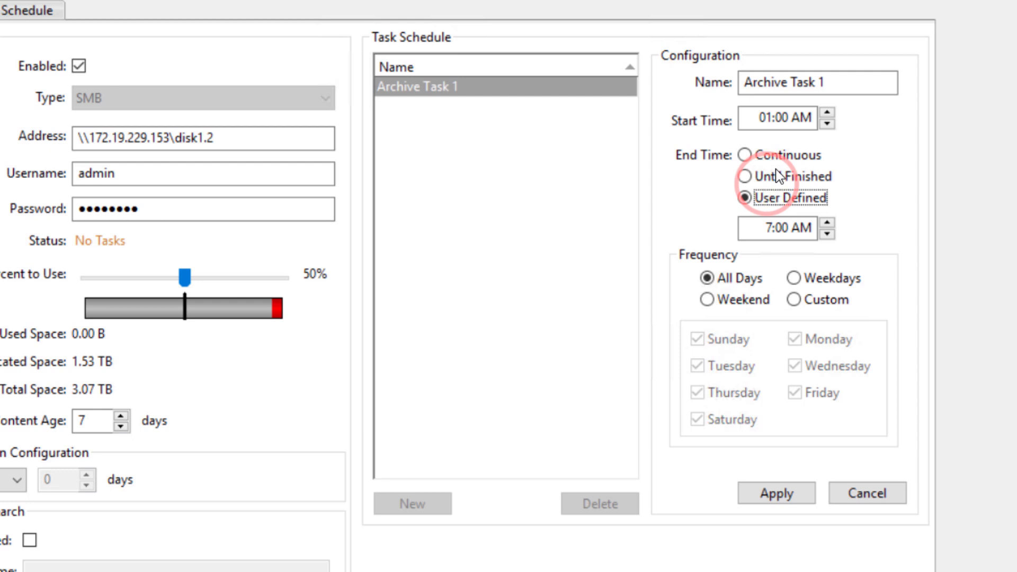
click(784, 157)
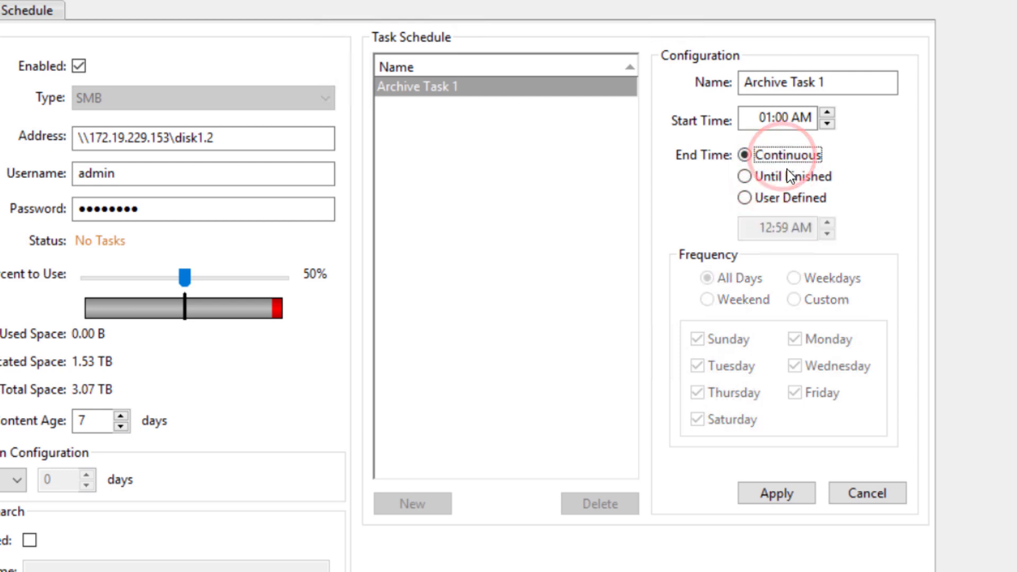
click(783, 173)
click(789, 199)
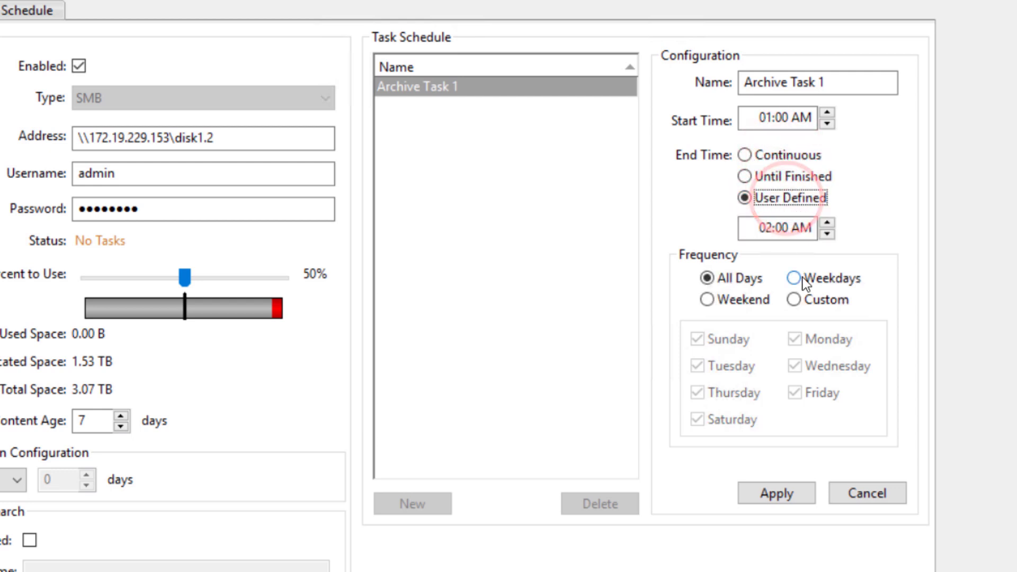
click(766, 181)
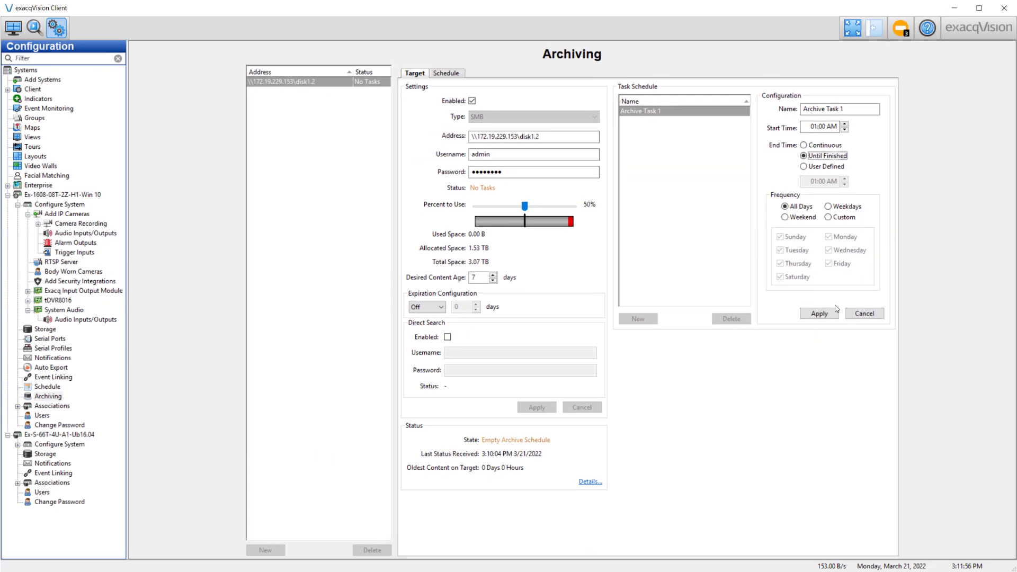
Apply the Archive Task 1 schedule so the SMB target shows No Schedule
click(820, 315)
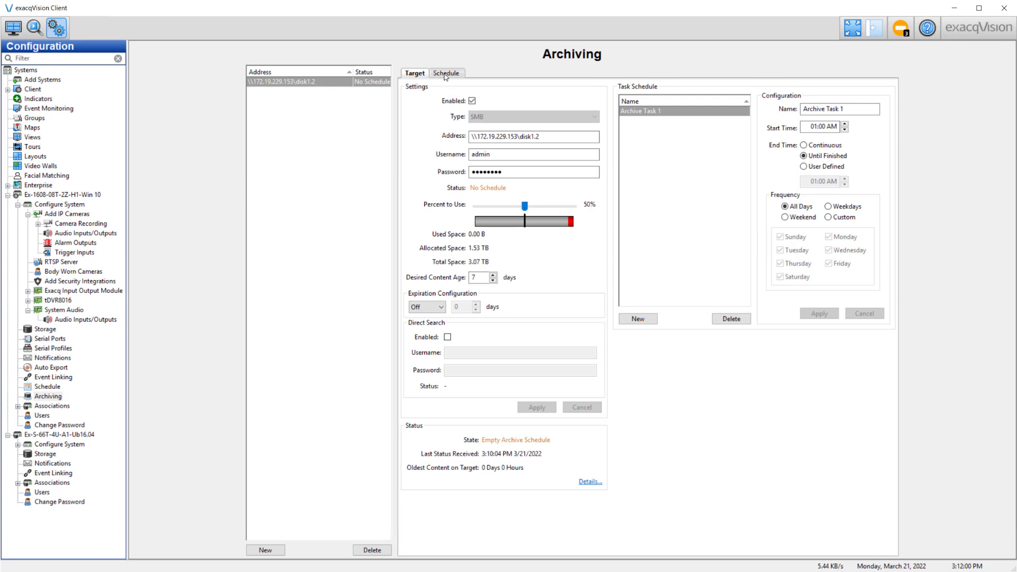
Archive all data for every source on Monday, copy it to all days, and apply
click(446, 73)
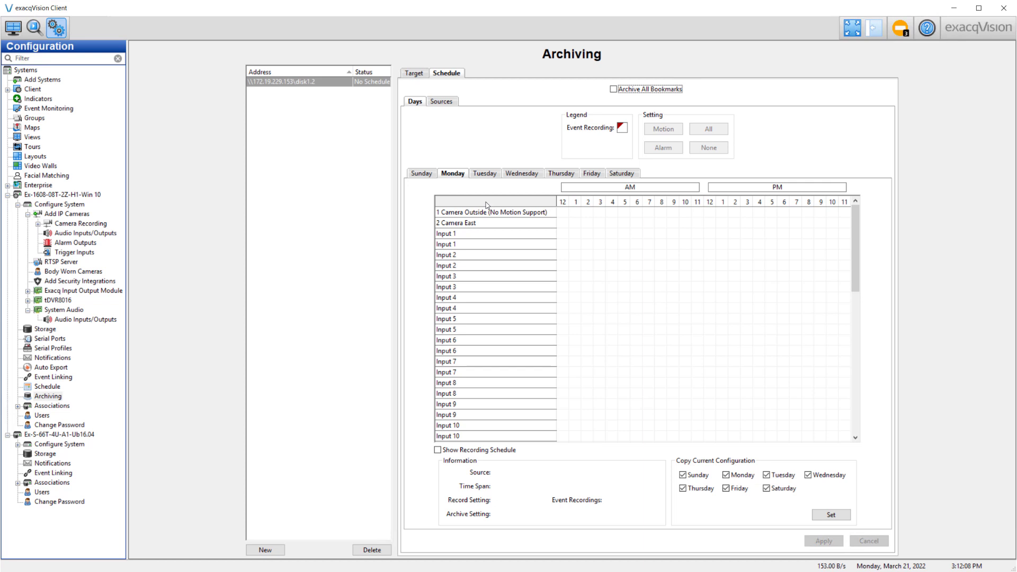
click(491, 202)
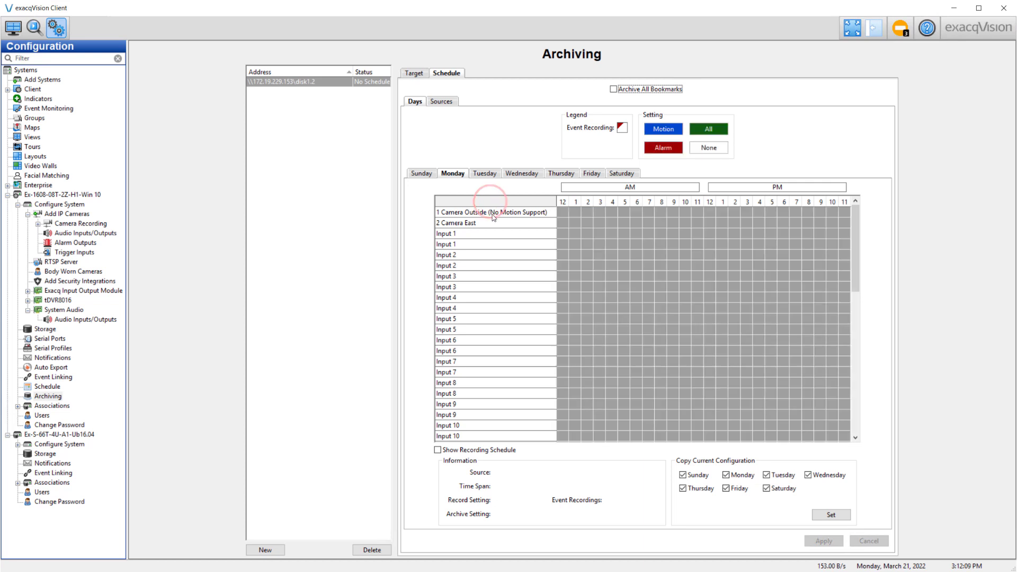
click(492, 213)
click(495, 223)
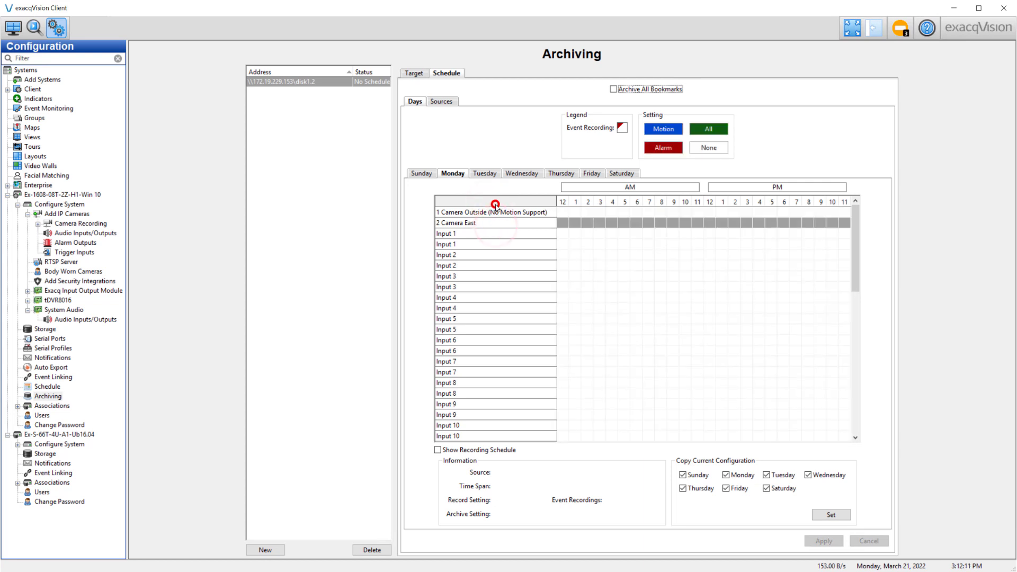
click(496, 203)
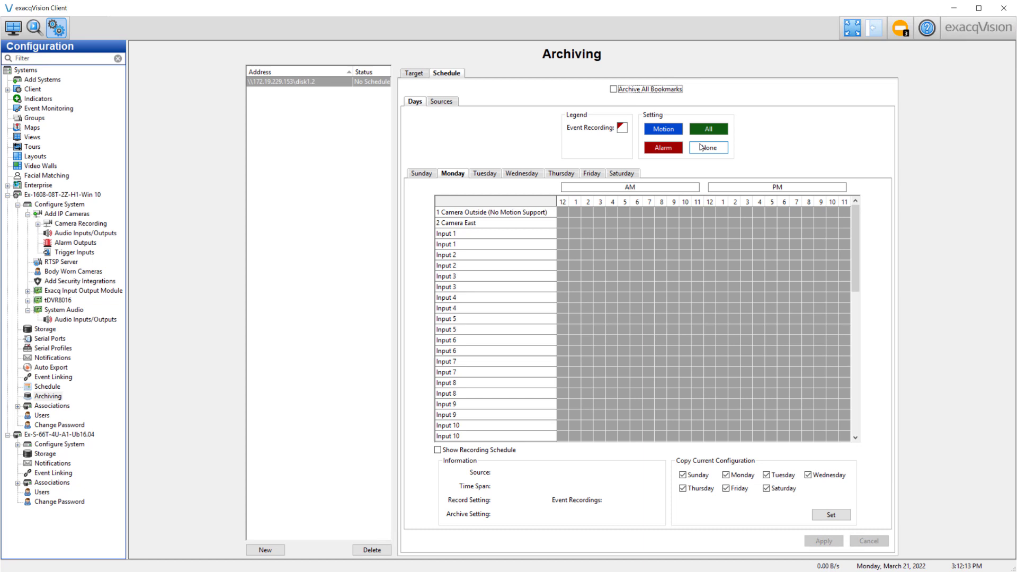
click(706, 130)
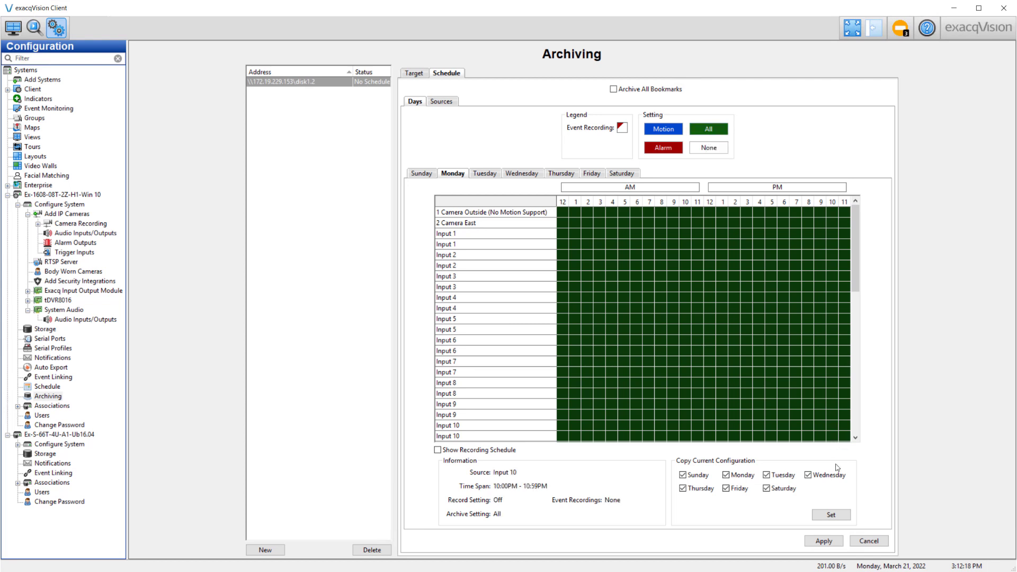
click(834, 517)
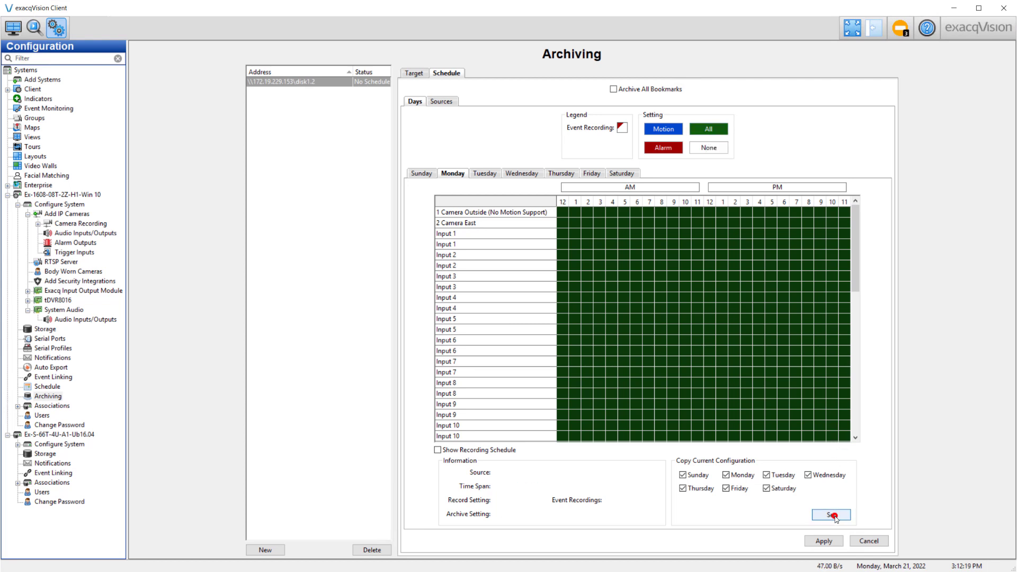
click(833, 543)
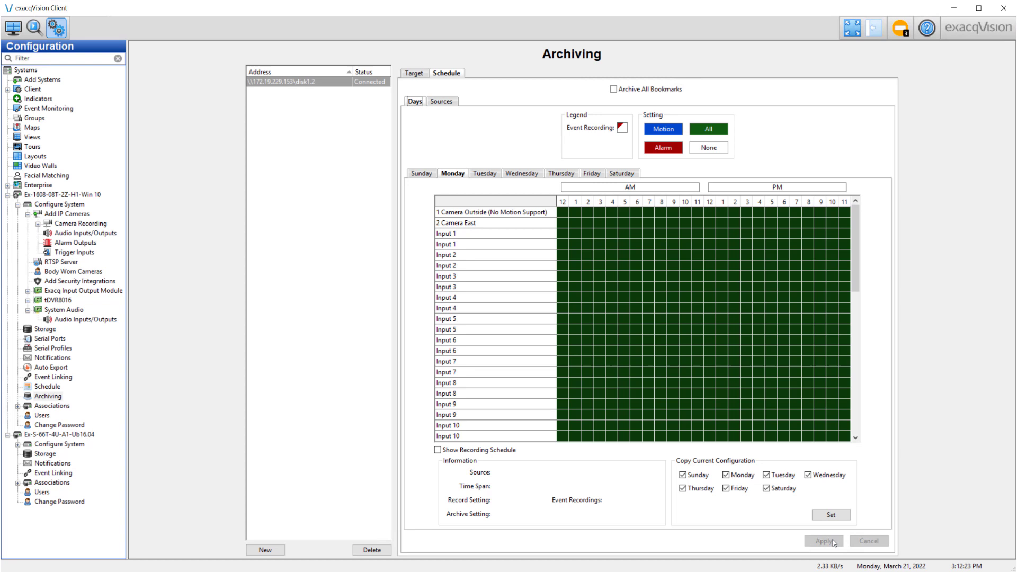
click(454, 104)
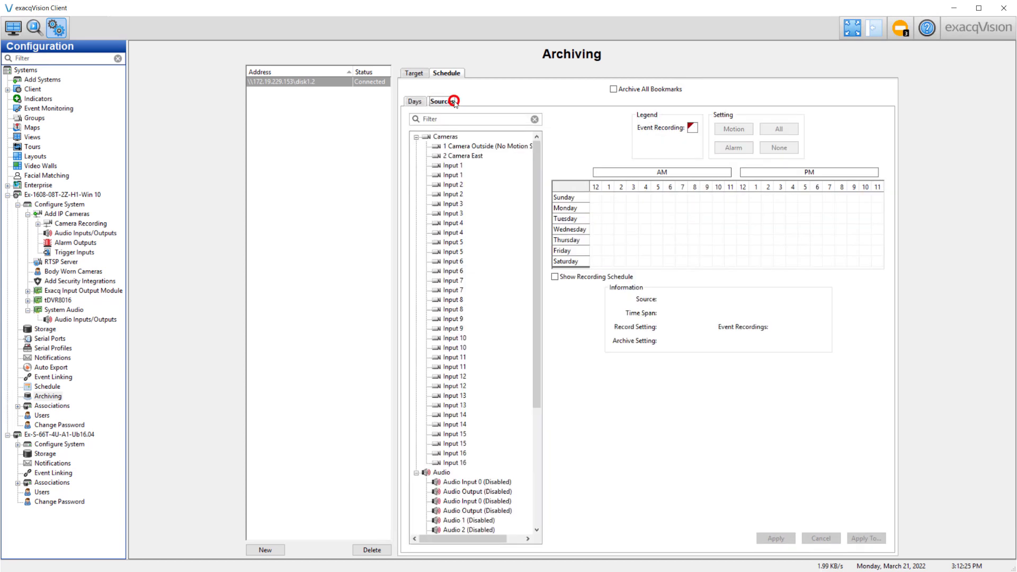
Set 1 Camera Outside to archive Motion only, Monday–Friday 6 AM through 5 PM
click(461, 147)
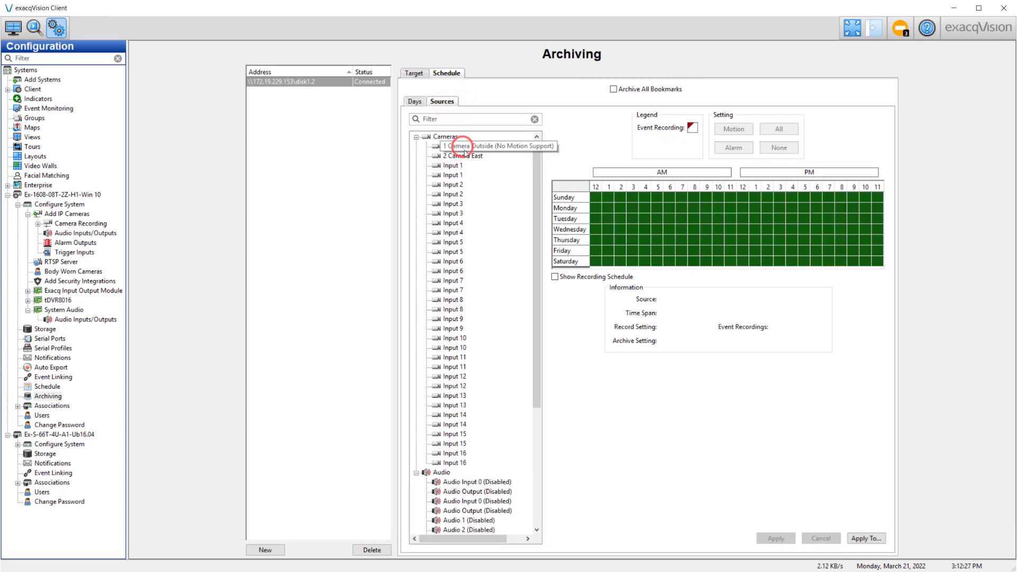
click(594, 198)
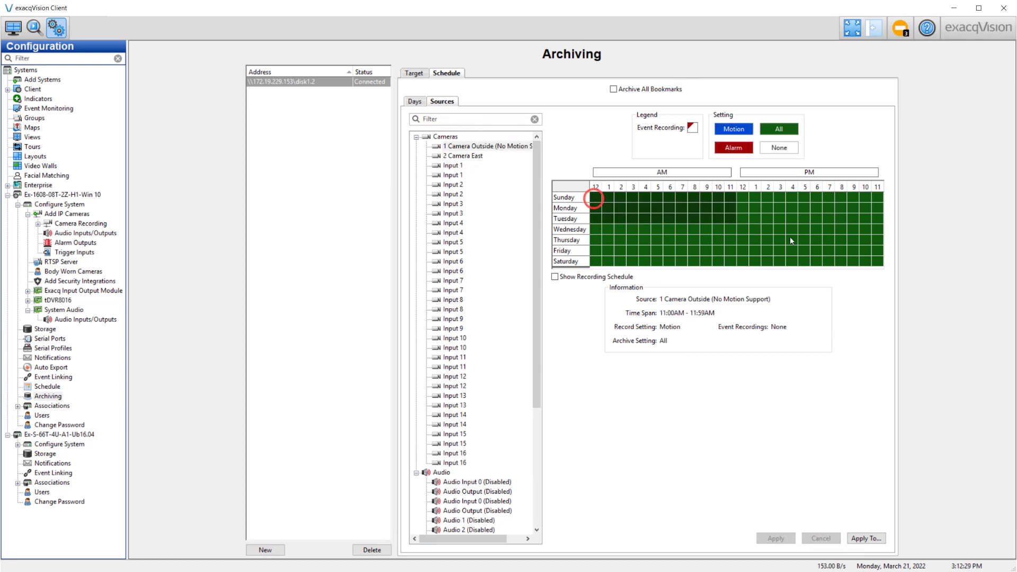
click(662, 219)
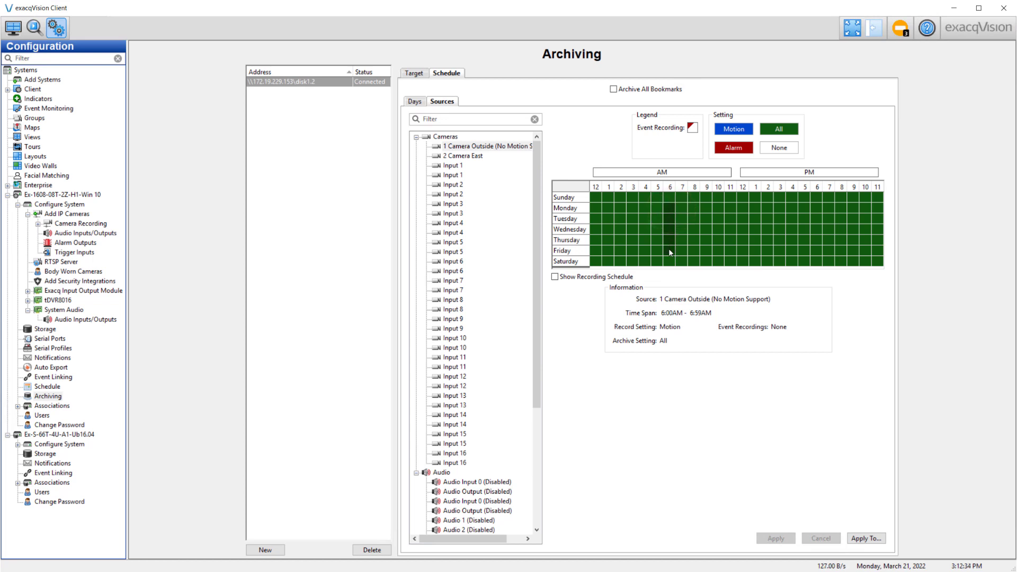
drag(672, 231, 808, 255)
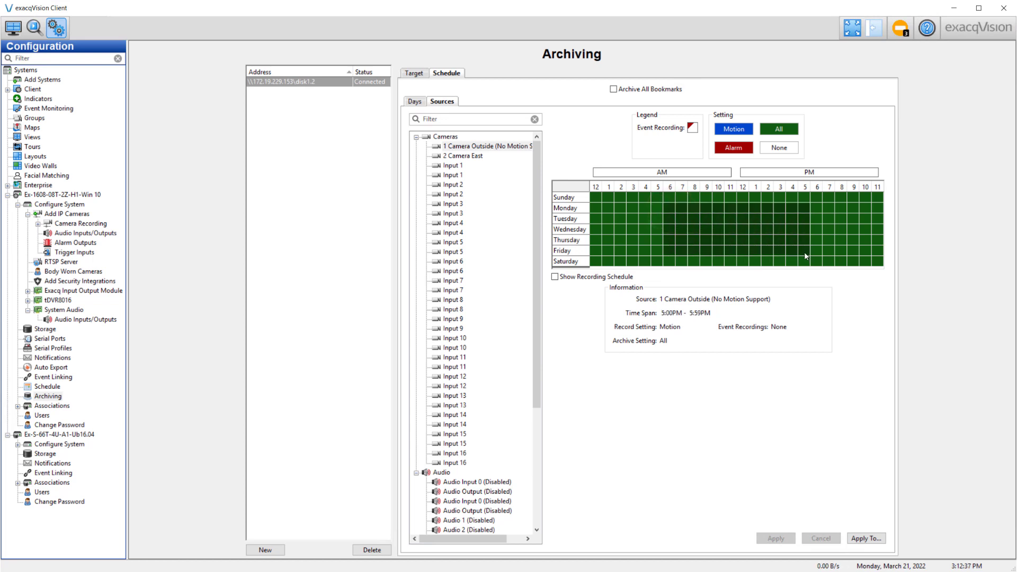
click(726, 132)
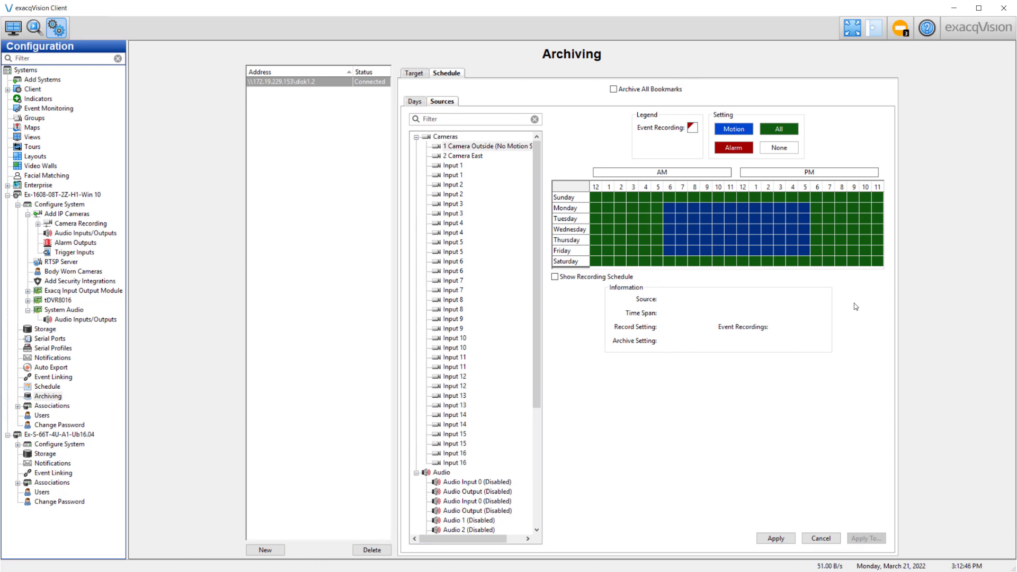
mouse_move(597, 197)
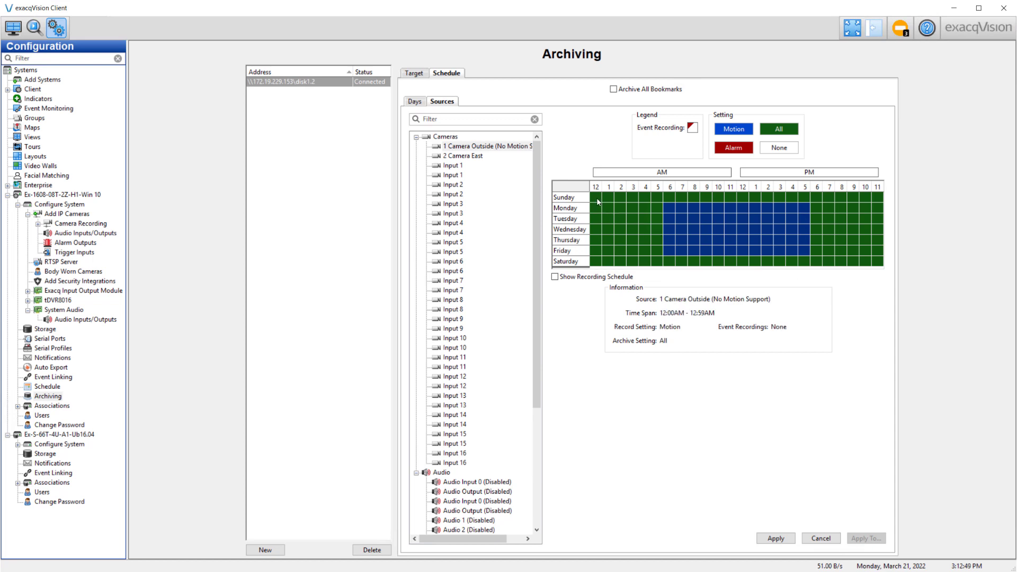
Set 1 Camera Outside to archive Alarm for nights and weekends, and apply the schedule
drag(597, 198, 656, 218)
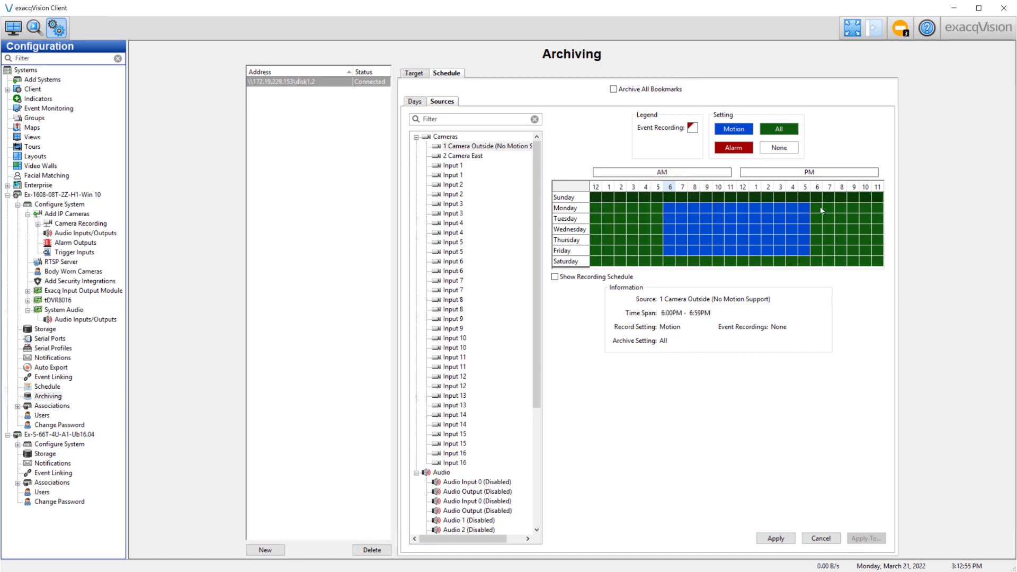
drag(820, 209, 881, 269)
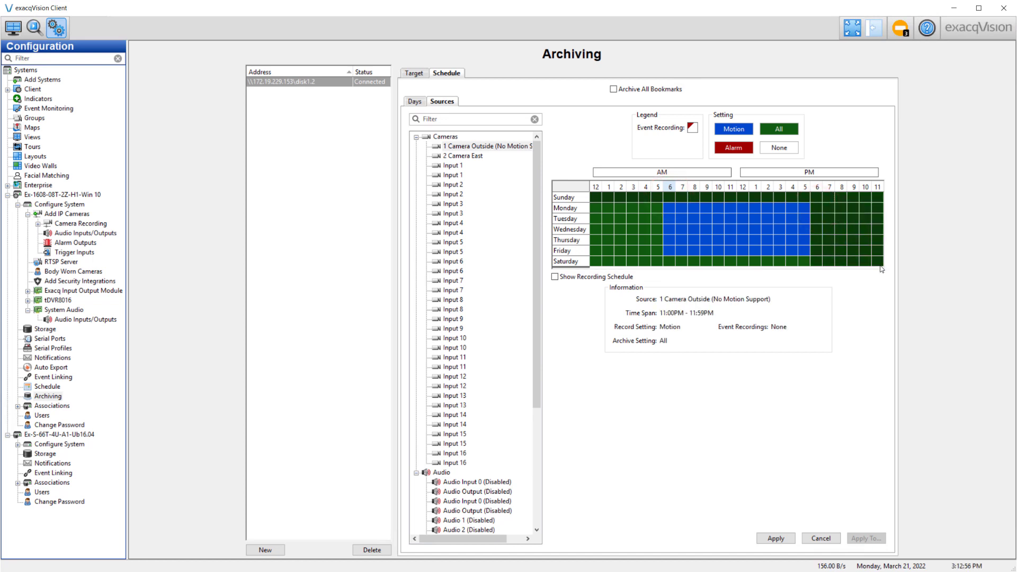
mouse_move(809, 263)
mouse_down()
mouse_move(599, 260)
mouse_move(654, 206)
mouse_up()
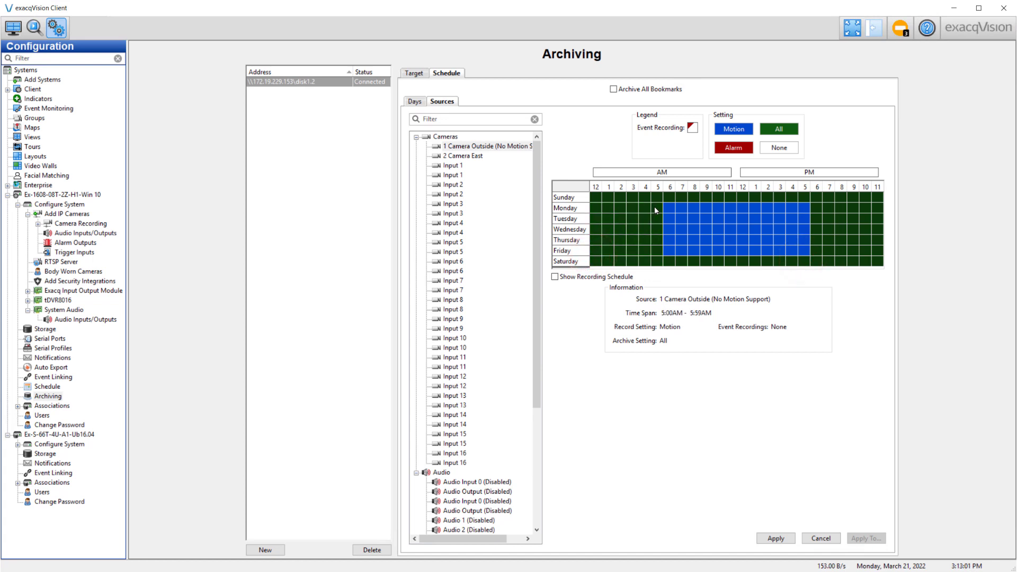
click(734, 147)
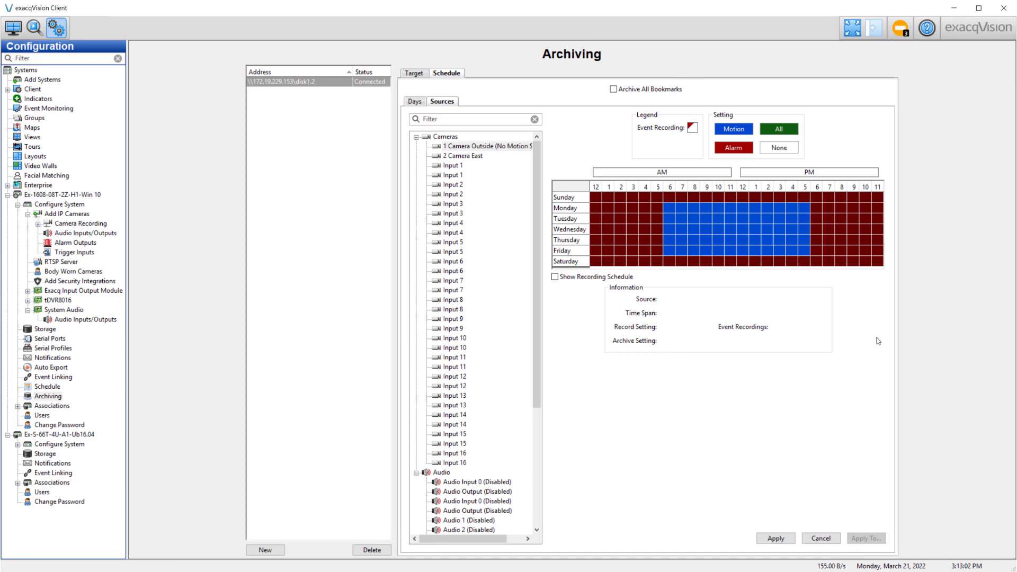
click(877, 341)
click(776, 538)
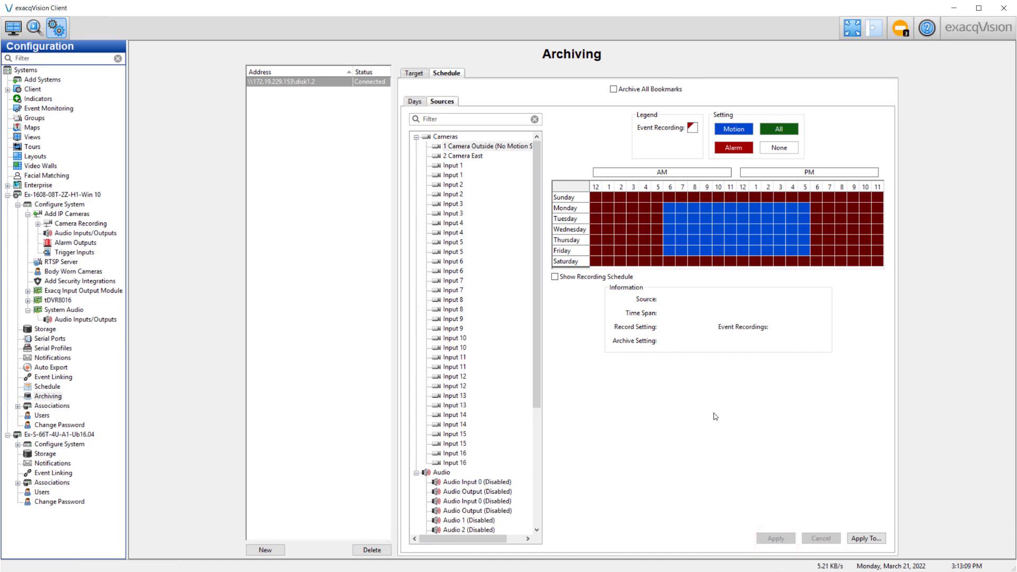